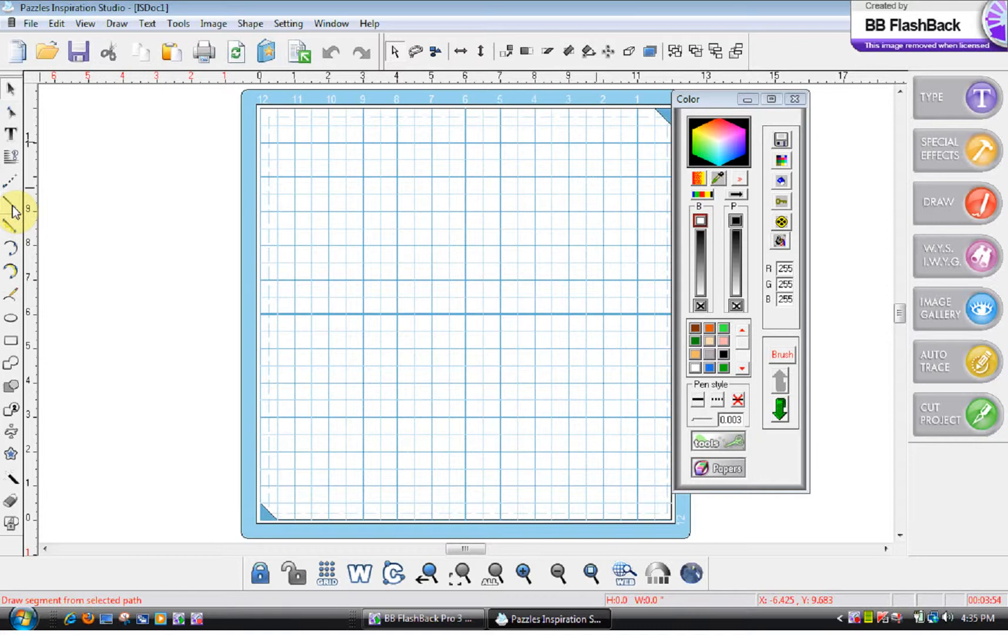
Step: Draw a W-shaped zigzag of straight segments about 5.1 inches wide and 3.1 inches high near the mat's upper-left corner
click(14, 212)
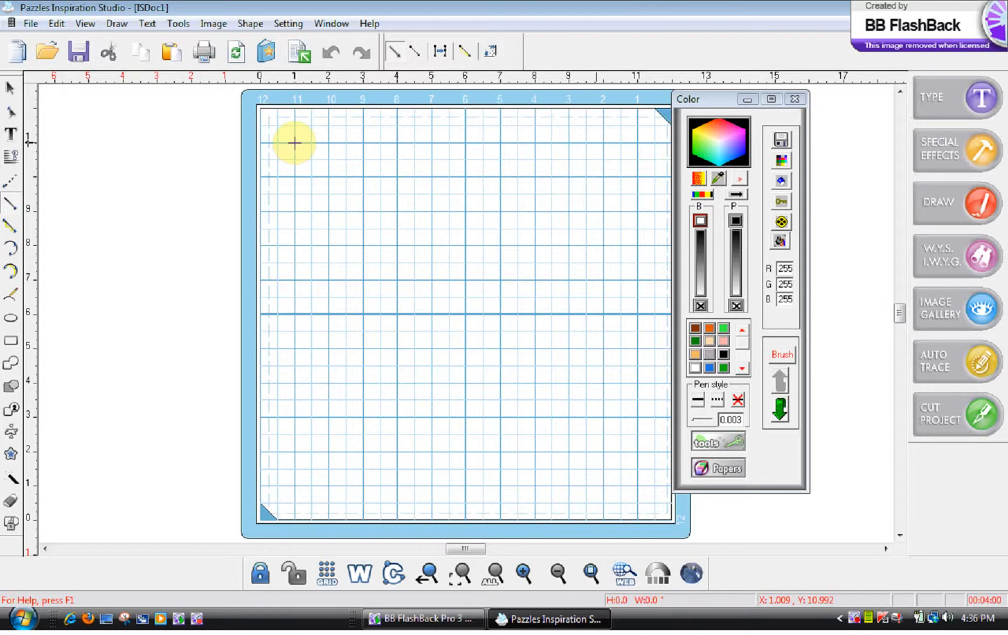
drag(294, 142, 338, 248)
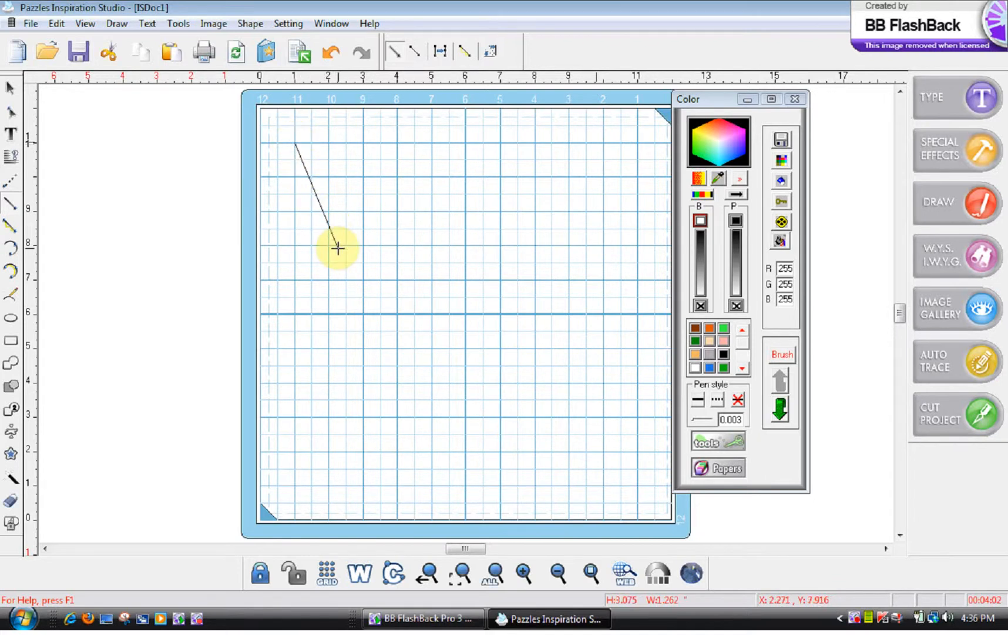
click(382, 146)
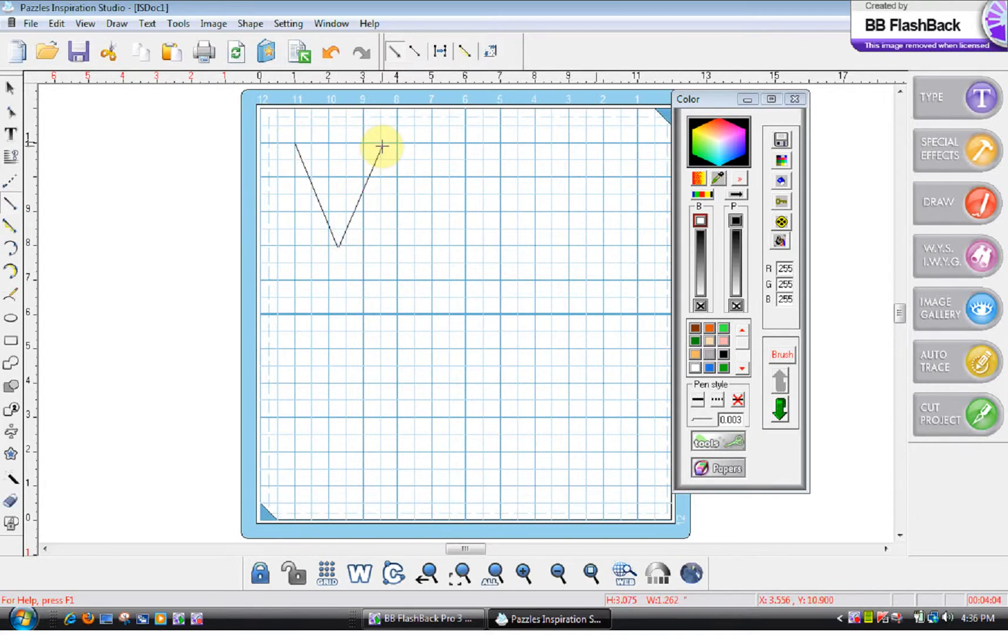
click(432, 247)
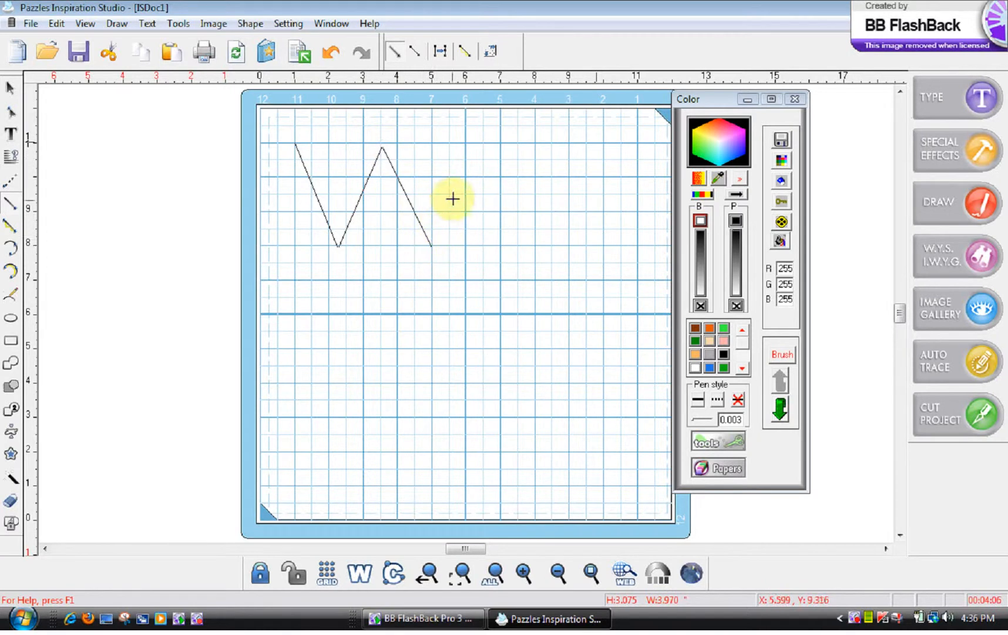
click(468, 148)
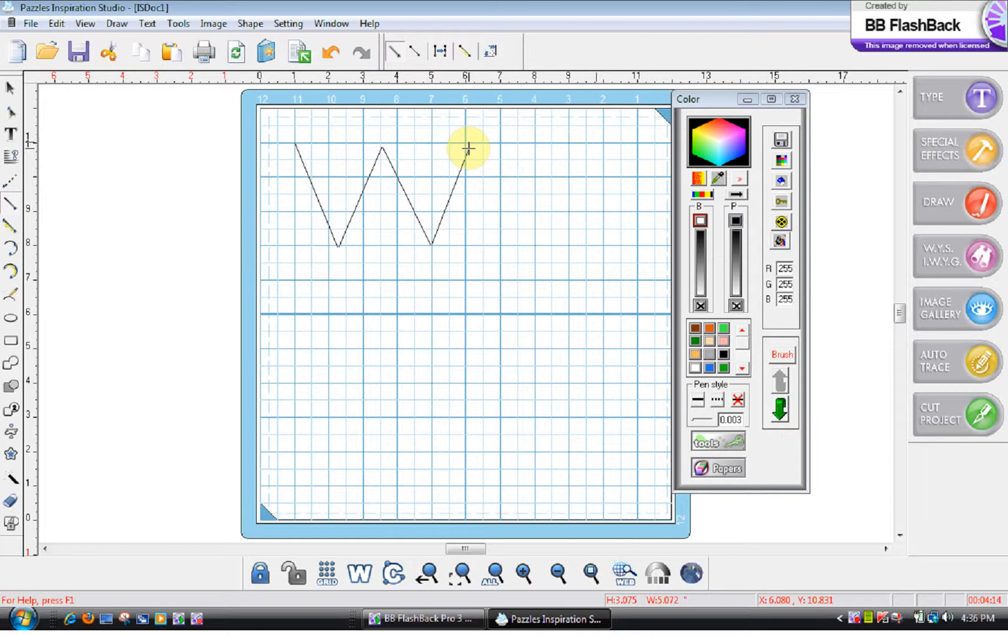
click(300, 340)
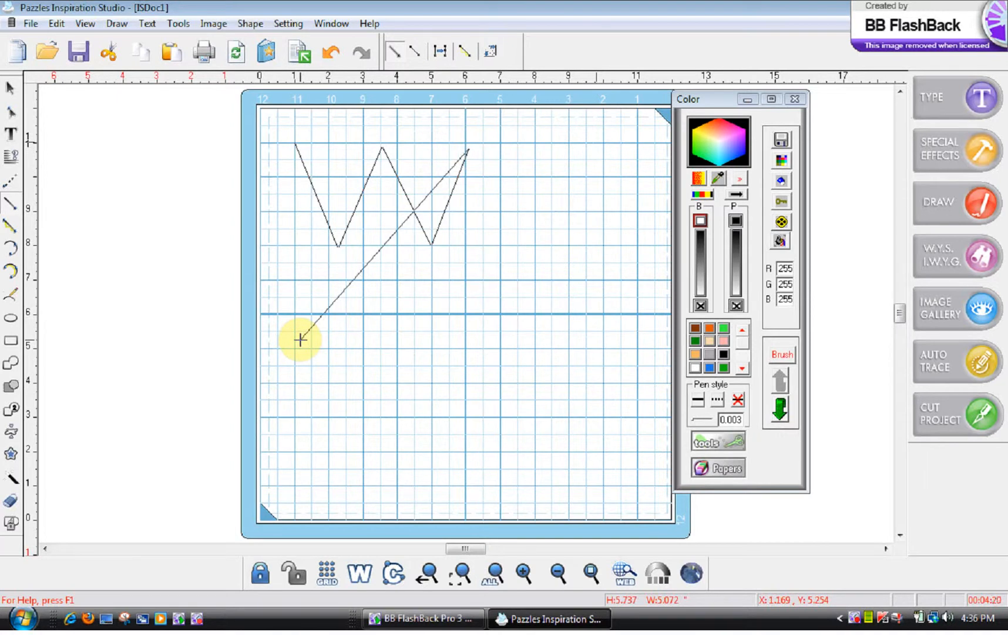
click(331, 52)
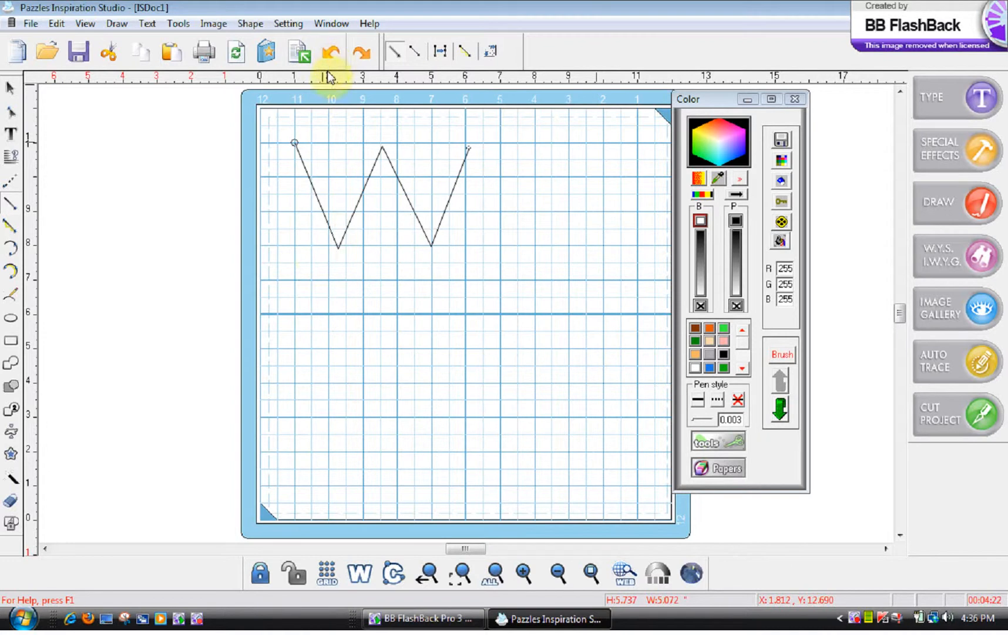
Step: Draw a second W-shaped zigzag of straight segments below the first, about 4.4 inches wide and 3.6 inches high
click(301, 318)
click(343, 440)
double_click(384, 324)
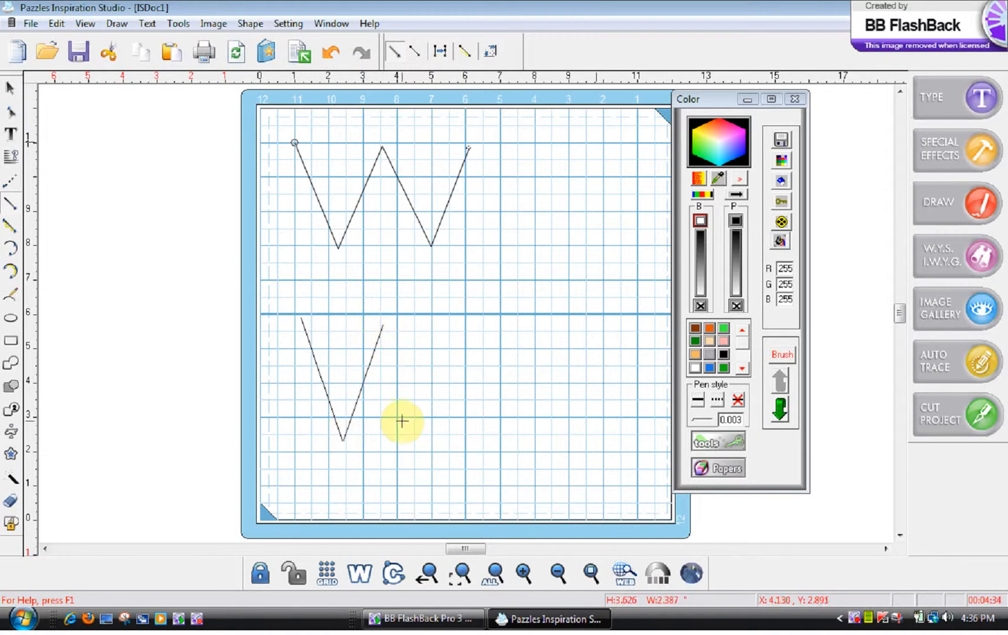
click(403, 422)
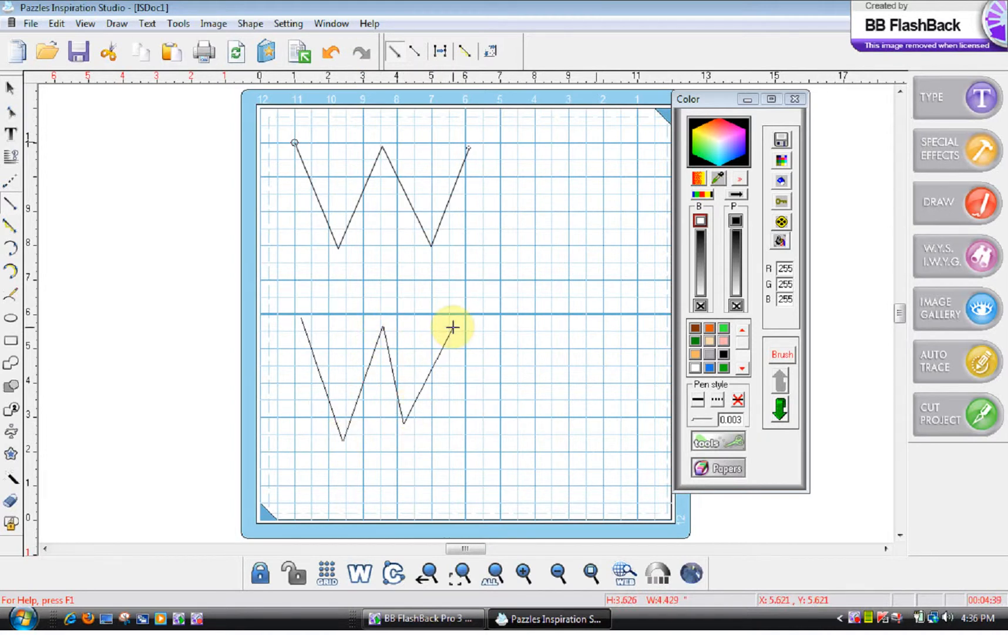
double_click(452, 327)
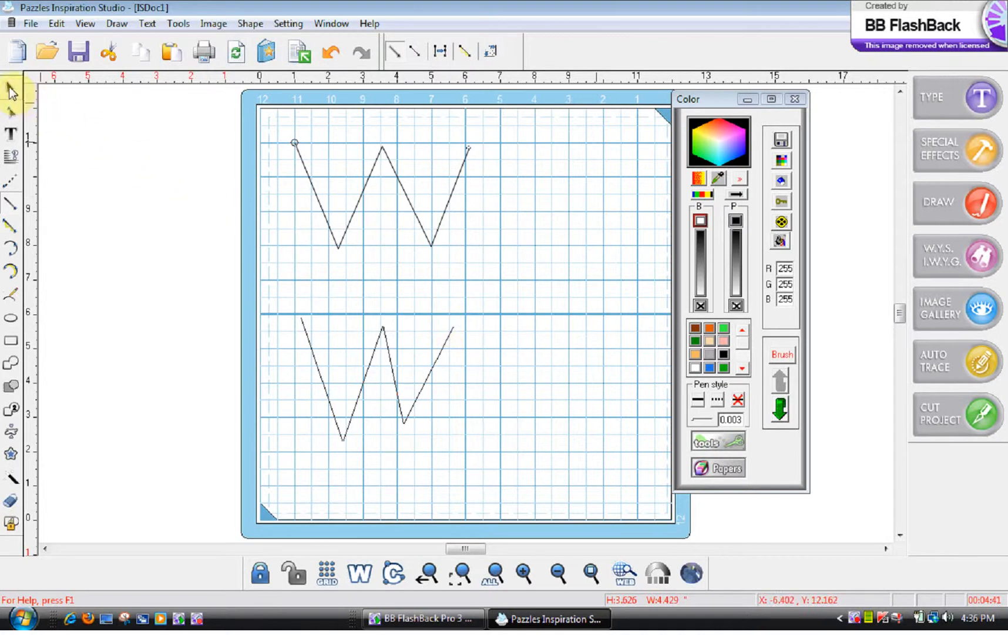
Step: Bend the straight segments of the lower zigzag into arcs and pull its end point down to form a large round loop
click(10, 91)
click(13, 117)
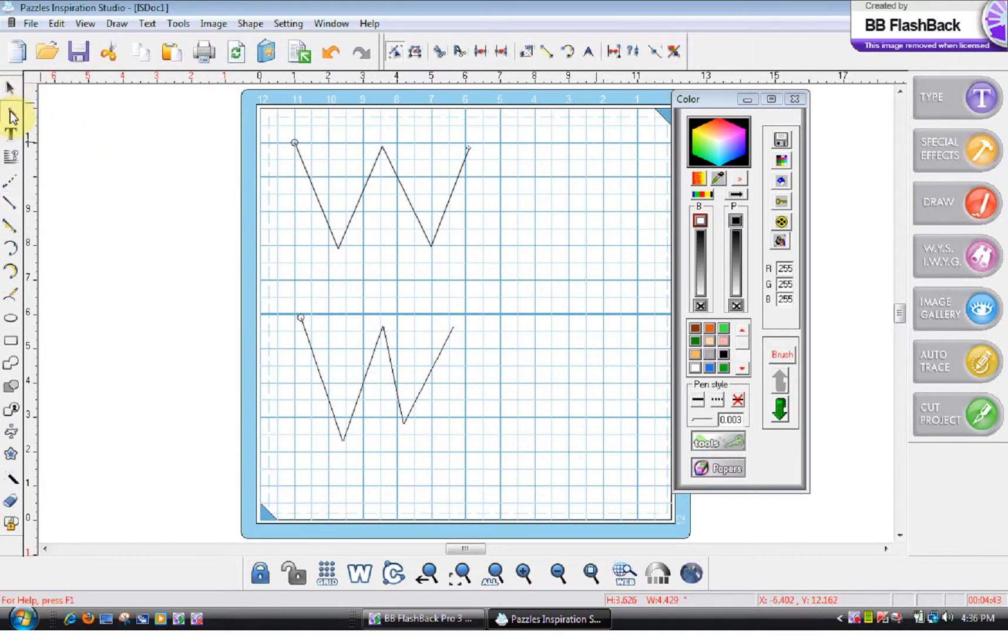
drag(319, 385, 295, 398)
drag(367, 393, 464, 398)
drag(452, 327, 402, 470)
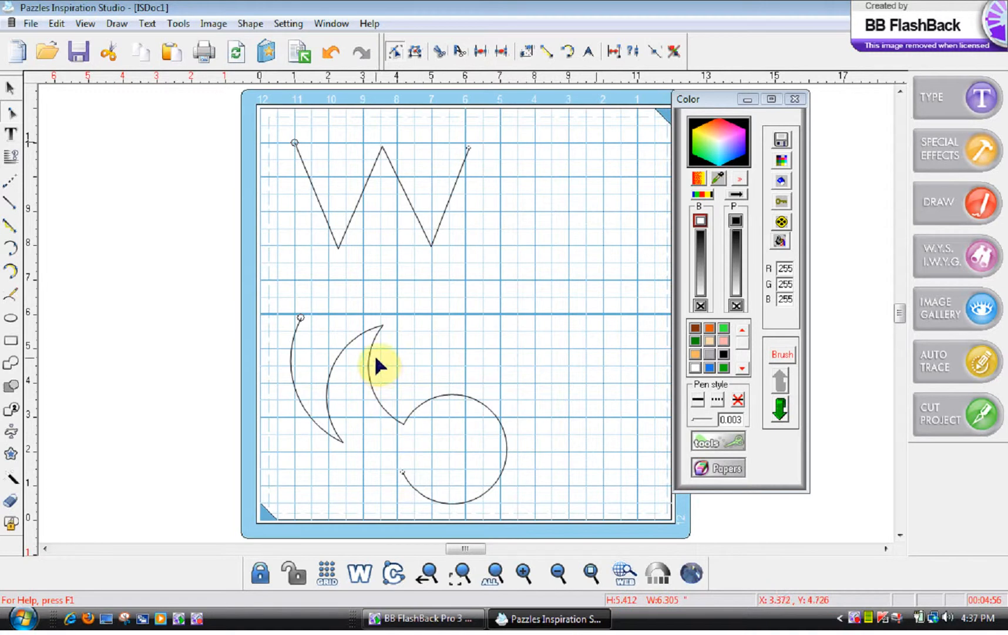
Step: Move the lower shape's peak and end points to form a pointed arch with two round loops, about 7.7 by 5.9 inches overall
drag(380, 329, 450, 313)
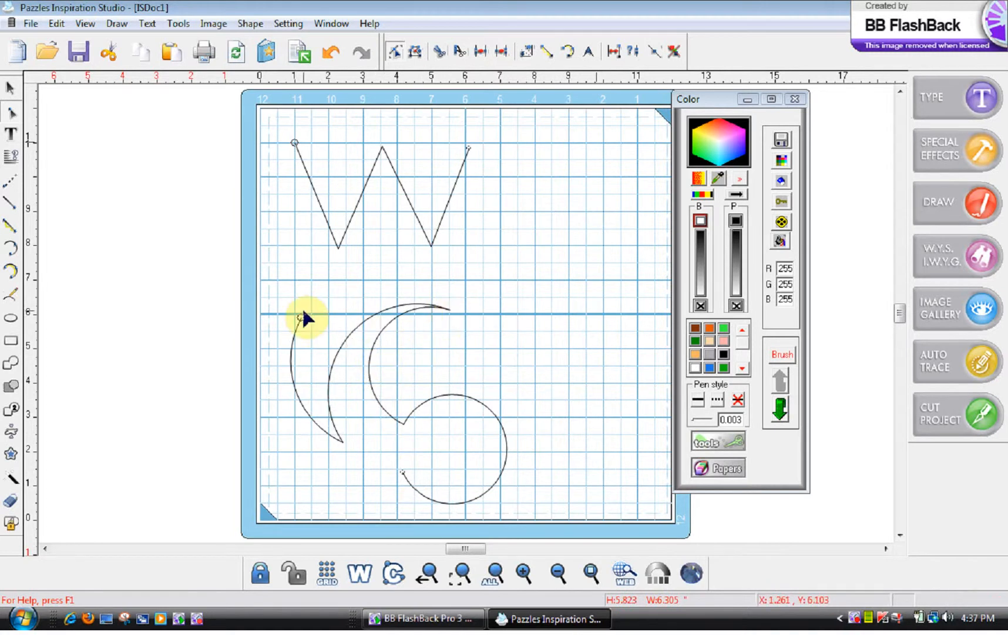
drag(298, 318, 321, 422)
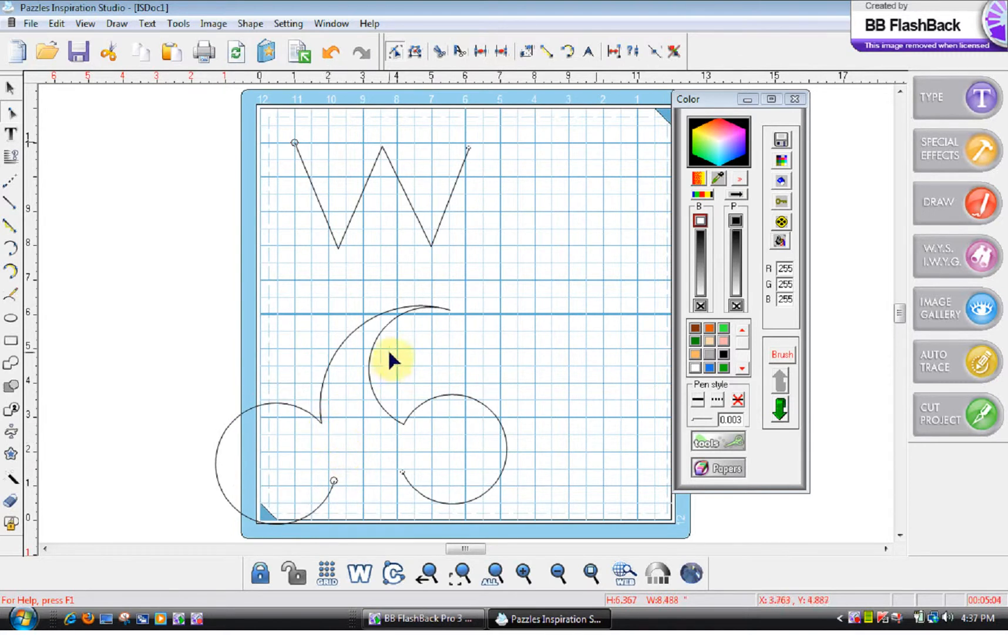
drag(335, 476, 389, 449)
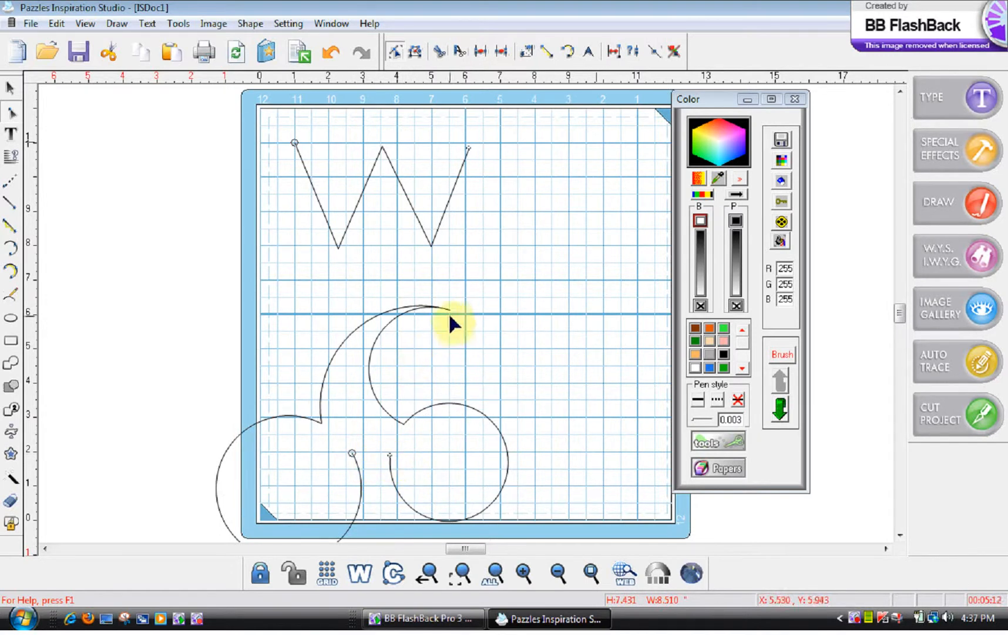
drag(448, 312, 356, 326)
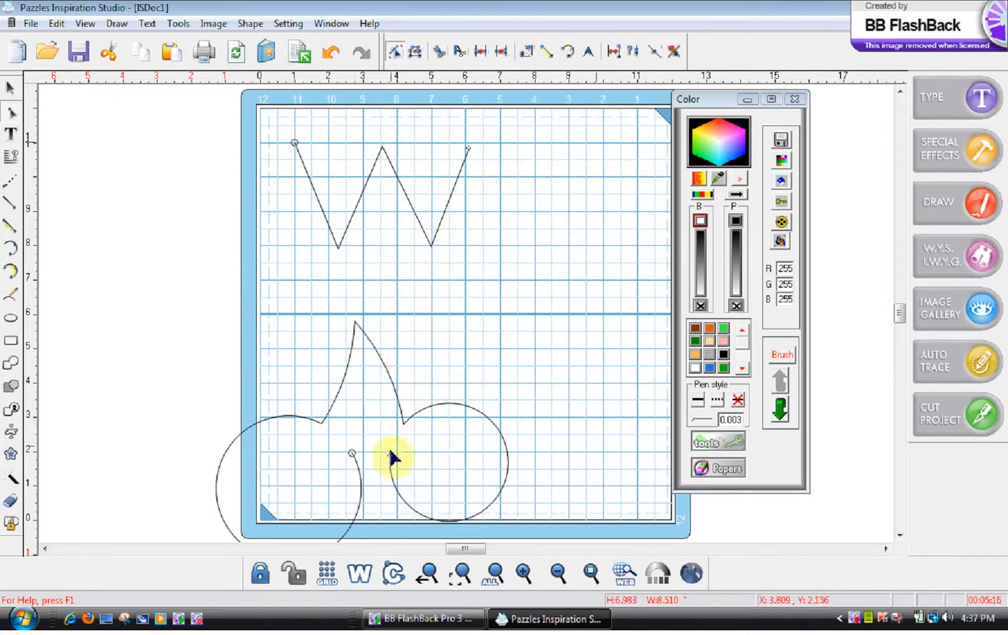
drag(391, 457, 398, 438)
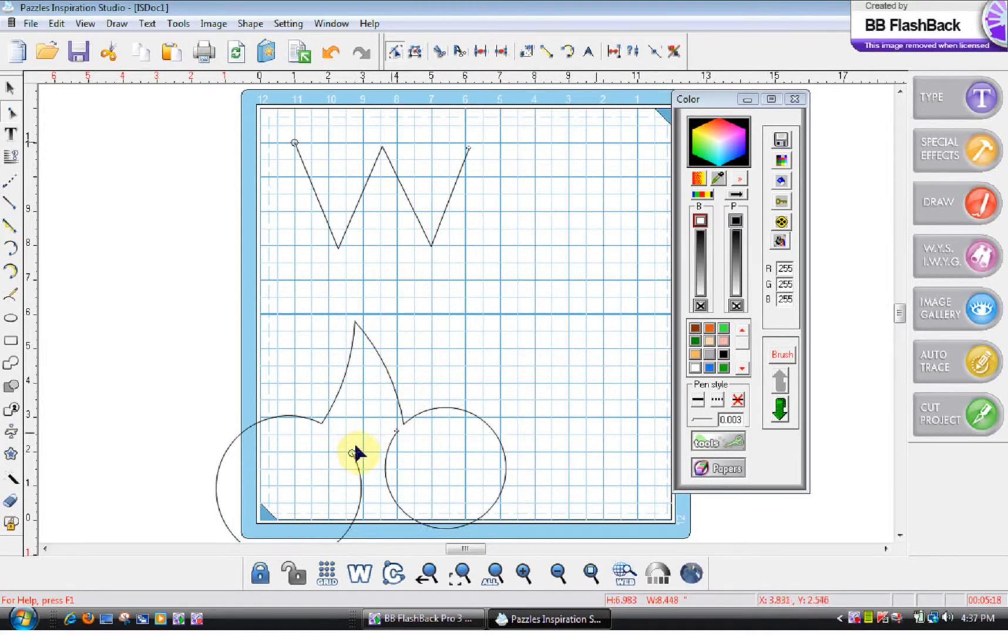
drag(231, 531, 332, 398)
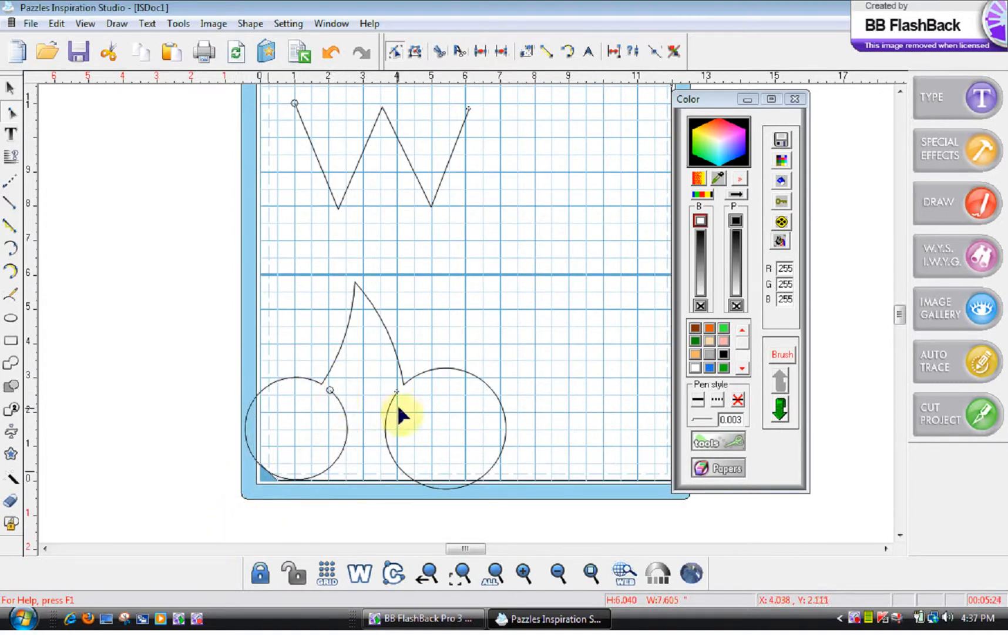
drag(397, 393, 400, 388)
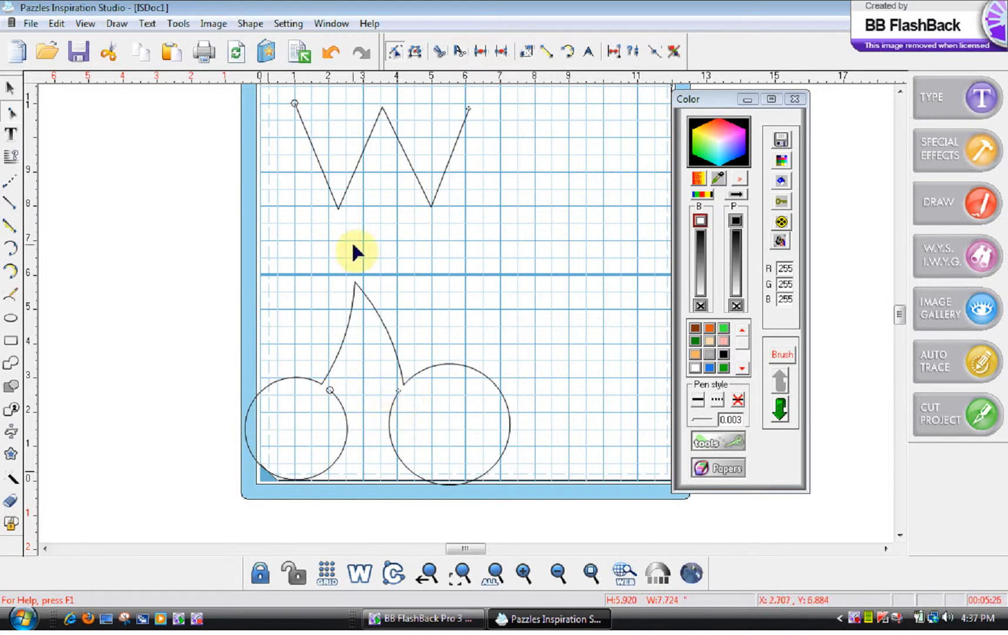
Step: Reposition the upper zigzag's two lower points to about X 4 and X 6, both near Y 7
drag(339, 205, 396, 244)
drag(432, 209, 323, 245)
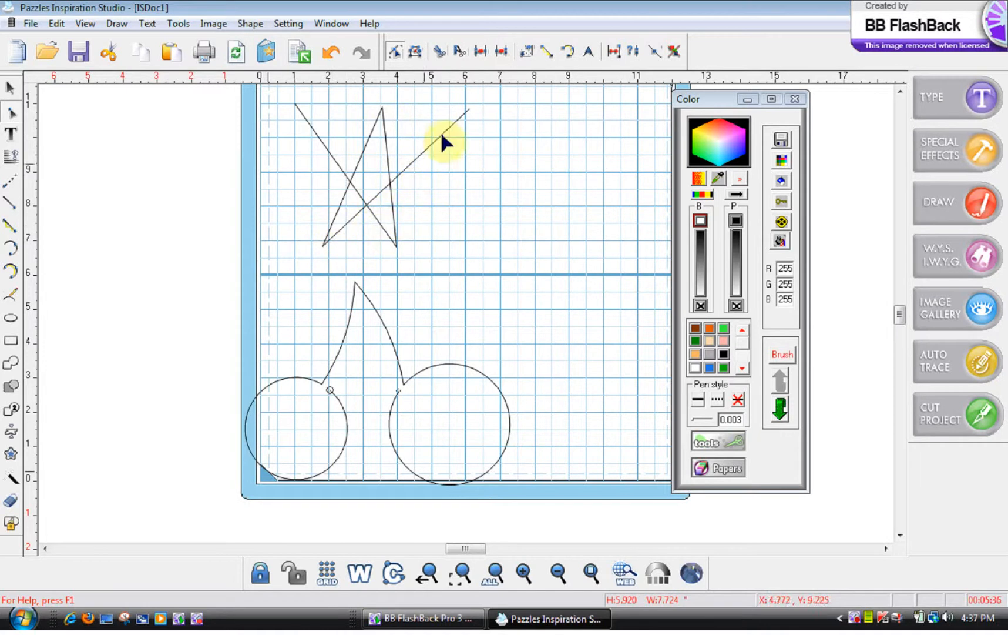
drag(321, 242, 470, 246)
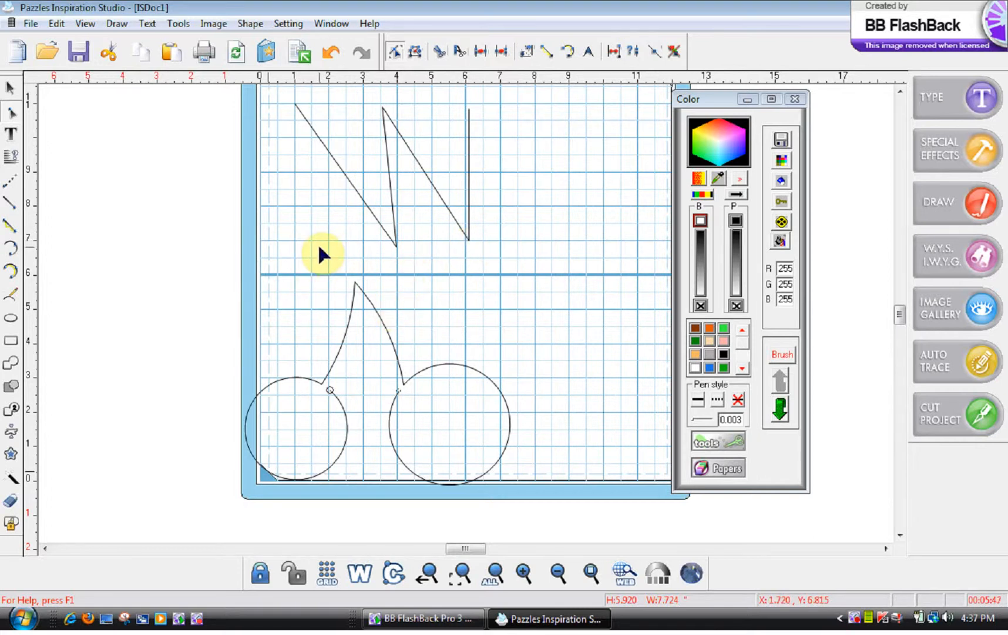
Step: Break the arch's right-hand curve at its middle and move the points apart to give the lower shape a curved top edge
click(17, 116)
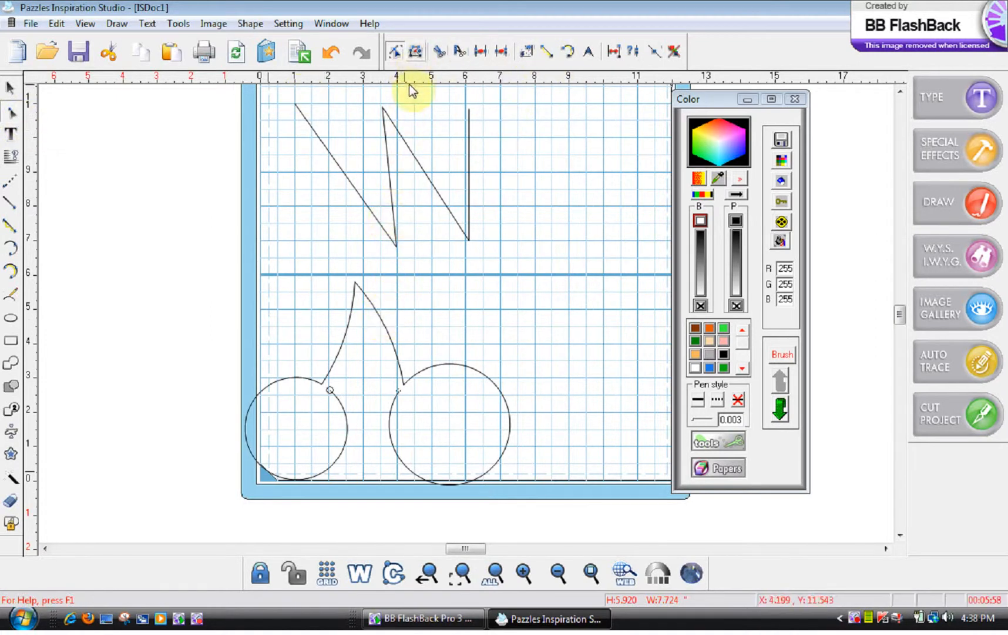
mouse_move(383, 331)
mouse_down()
mouse_move(393, 301)
mouse_move(405, 304)
mouse_move(378, 322)
mouse_up()
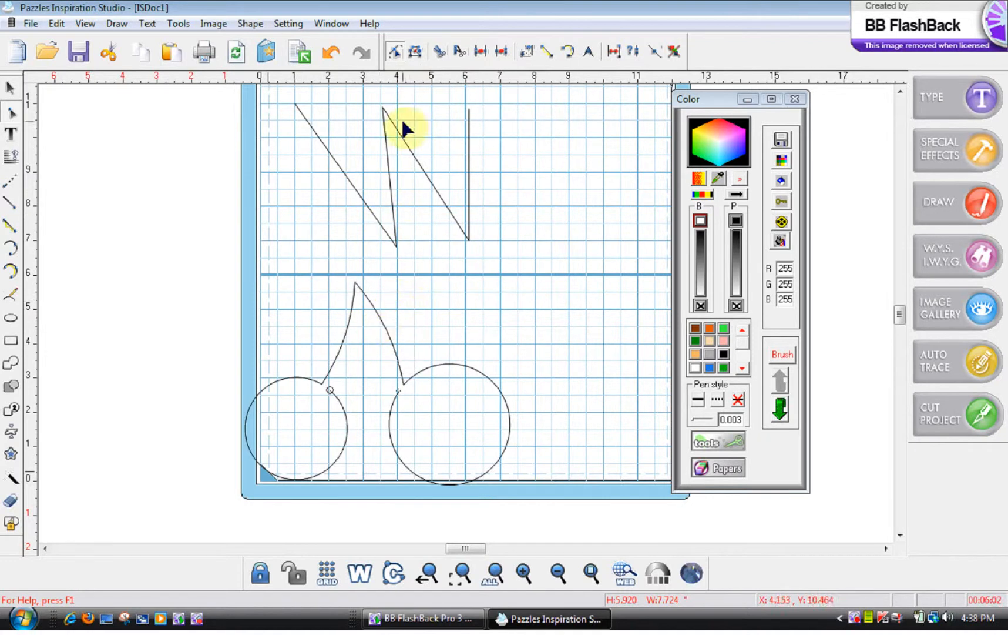
click(417, 51)
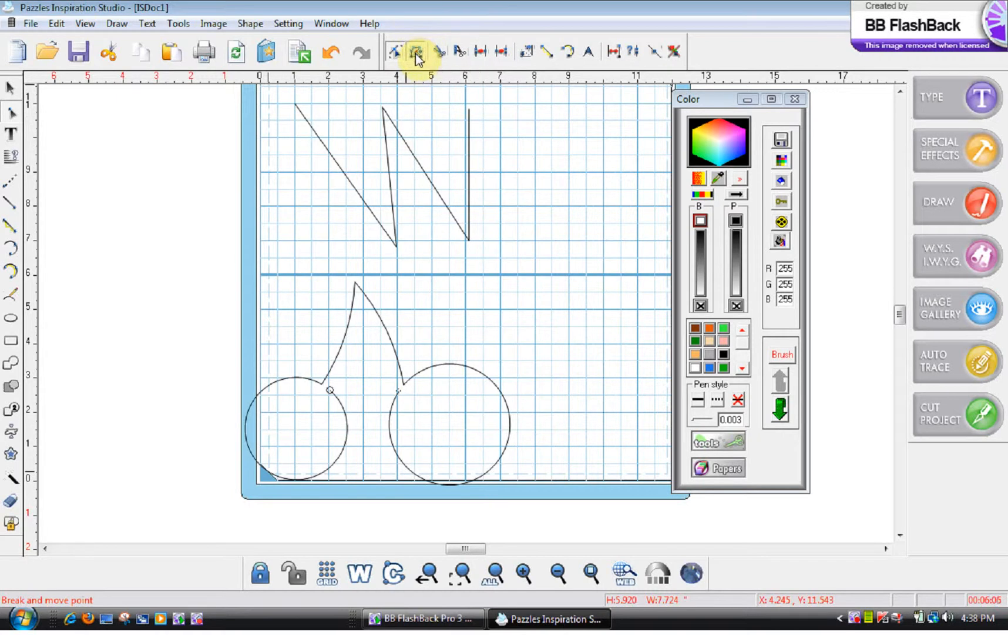
click(382, 324)
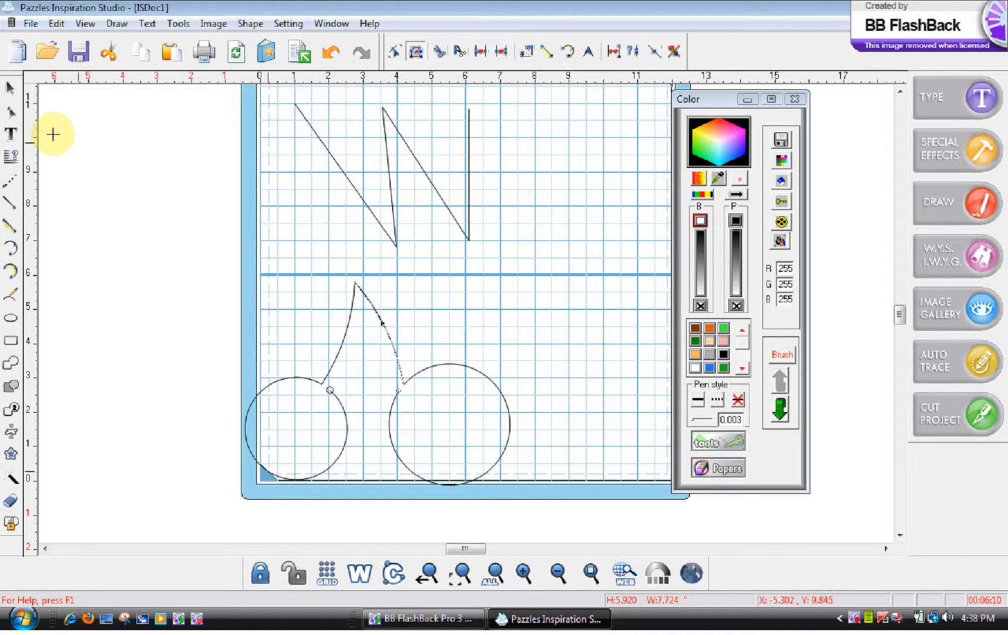
click(11, 113)
drag(384, 330, 323, 277)
Step: Move the lower shape's end points onto its stems, shrink both round loops, and lower its top-left corner to flatten the top edge
mouse_move(331, 390)
mouse_down()
mouse_move(325, 381)
mouse_move(314, 389)
mouse_move(319, 379)
mouse_up()
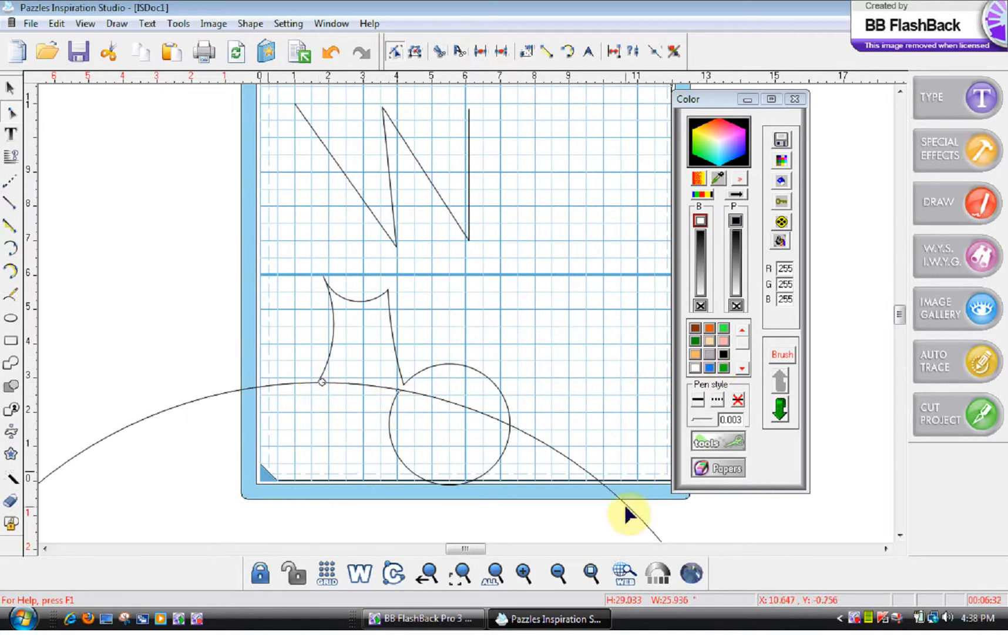
drag(627, 514, 348, 450)
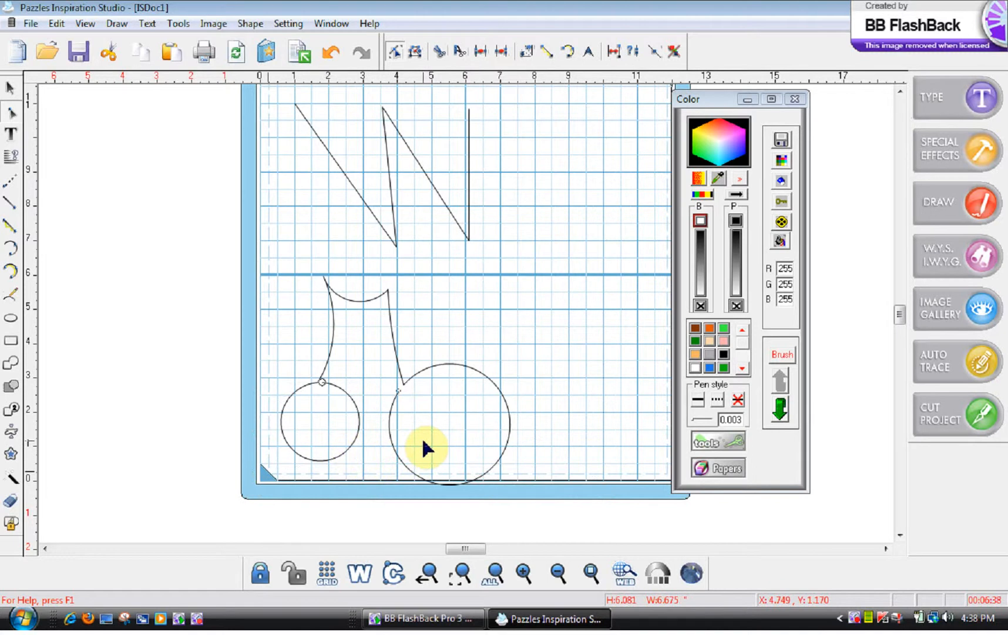
mouse_move(398, 389)
mouse_down()
mouse_move(401, 381)
mouse_move(400, 389)
mouse_up()
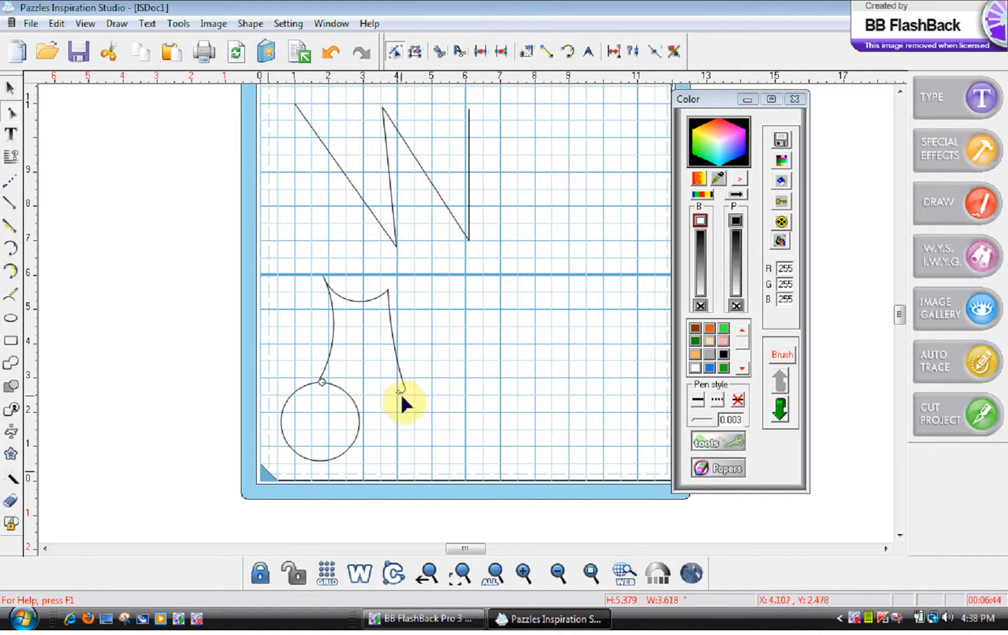
drag(438, 410, 454, 438)
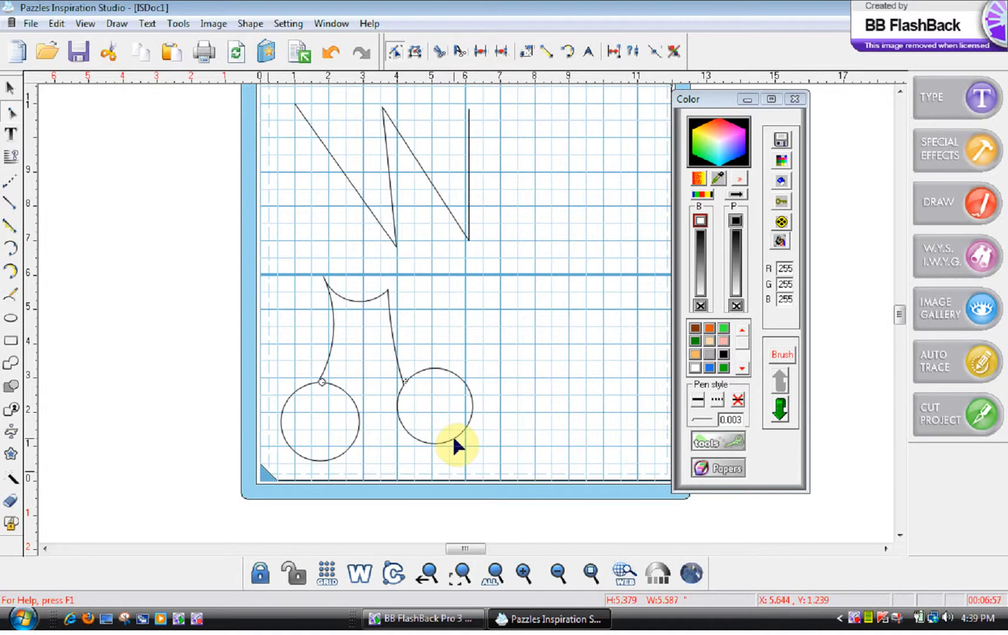
drag(327, 292, 325, 299)
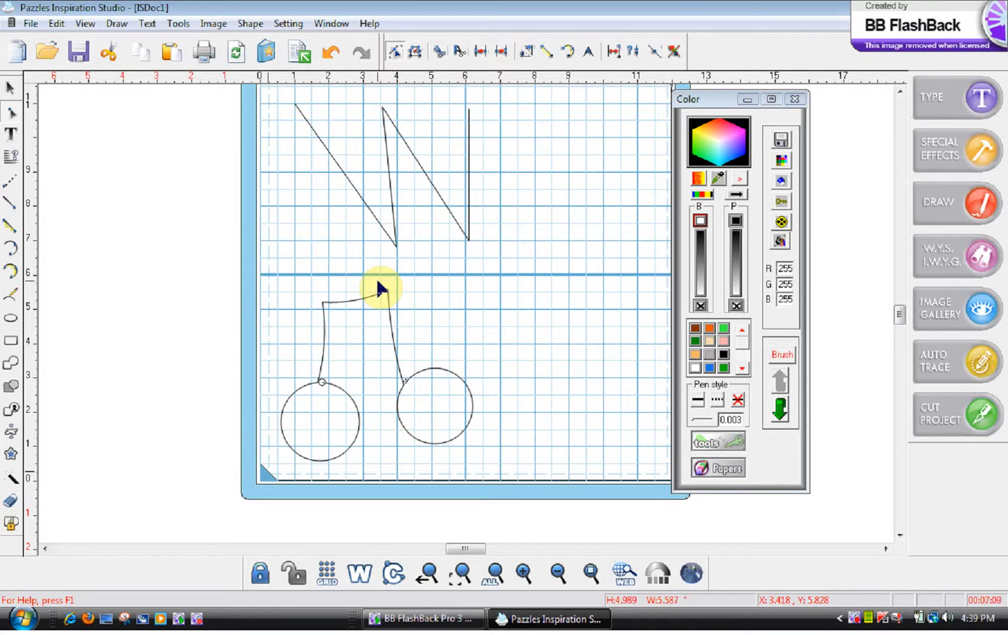
Step: Delete both the lower looped shape and the upper zigzag from the mat
click(11, 89)
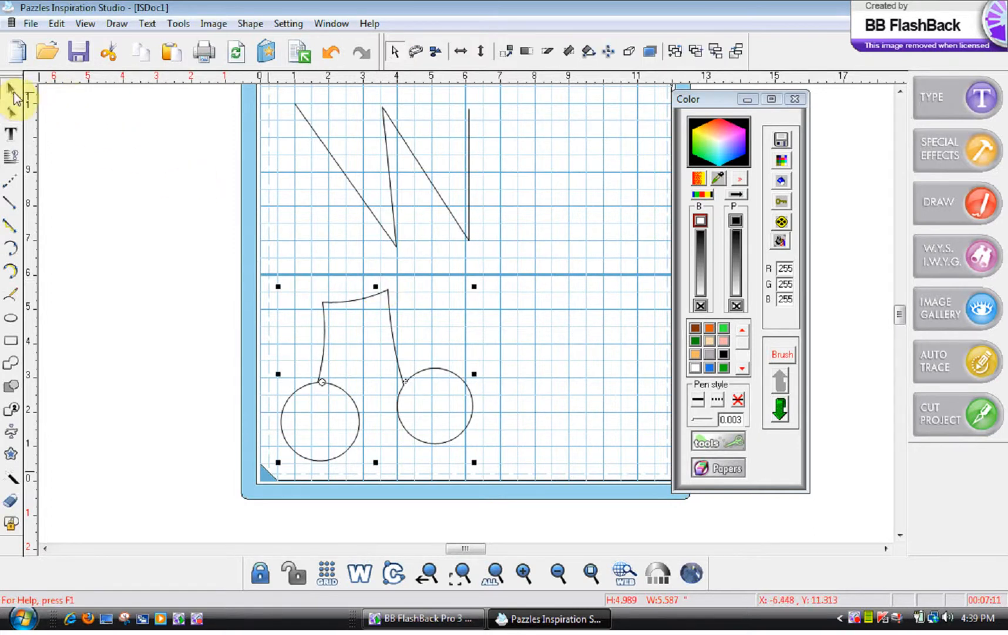
key(Delete)
click(368, 209)
key(Delete)
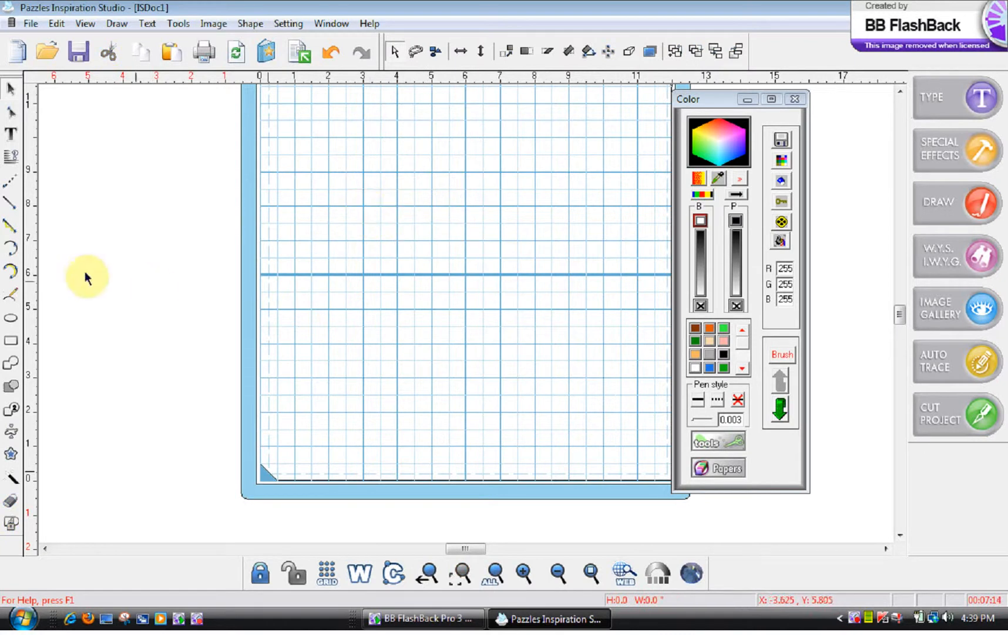
click(13, 251)
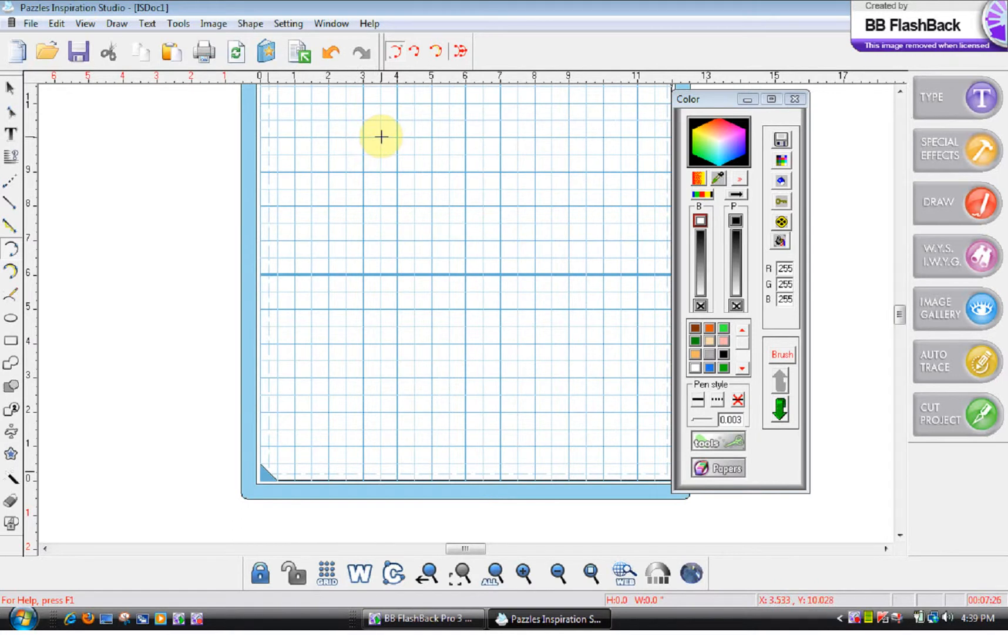
mouse_move(381, 136)
mouse_down()
mouse_move(425, 169)
mouse_move(423, 228)
mouse_move(342, 236)
mouse_move(292, 209)
mouse_move(328, 222)
mouse_up()
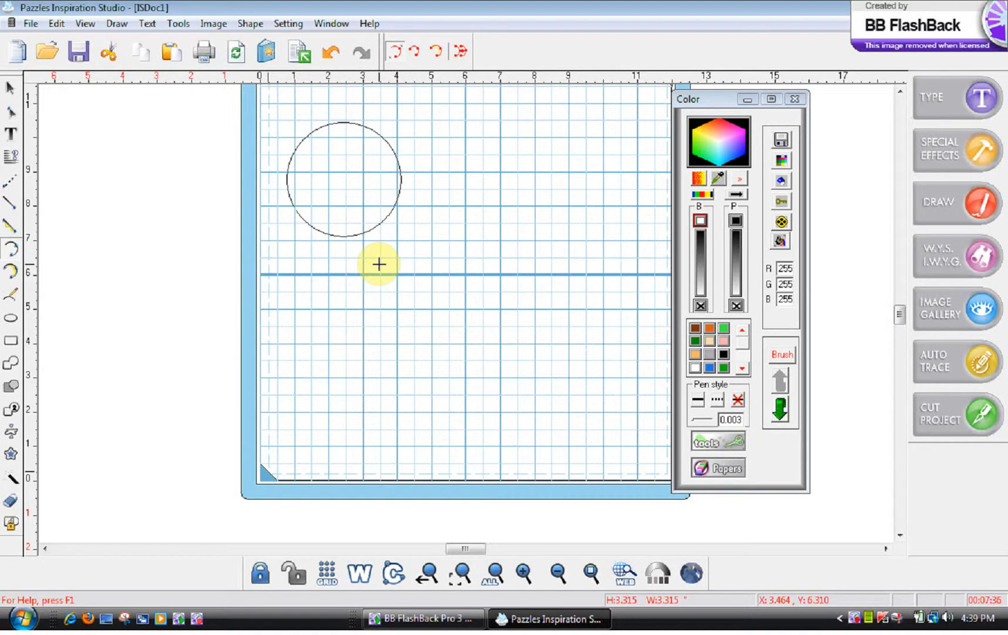
click(445, 284)
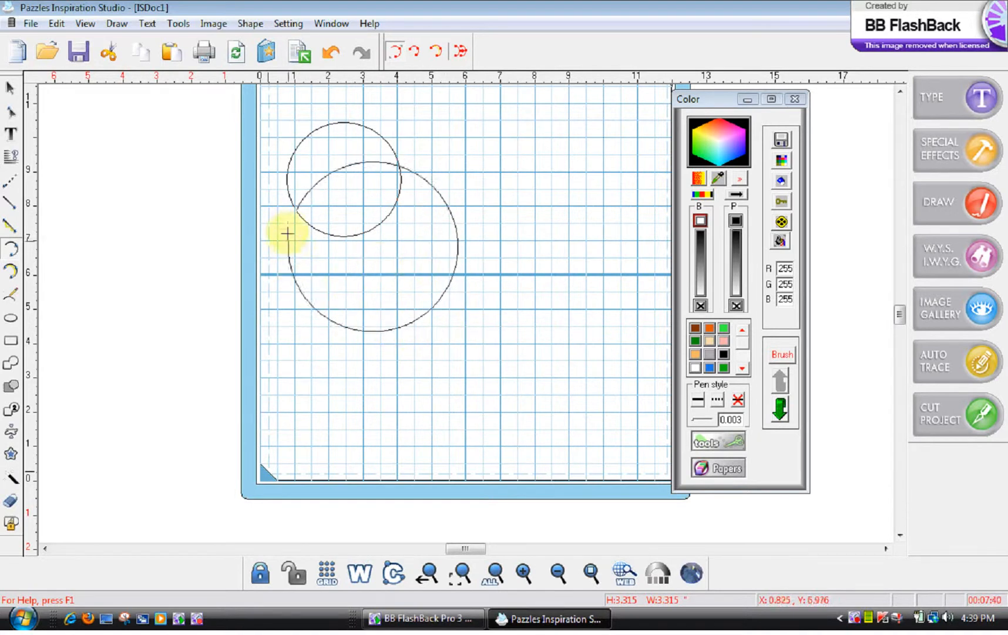
click(293, 215)
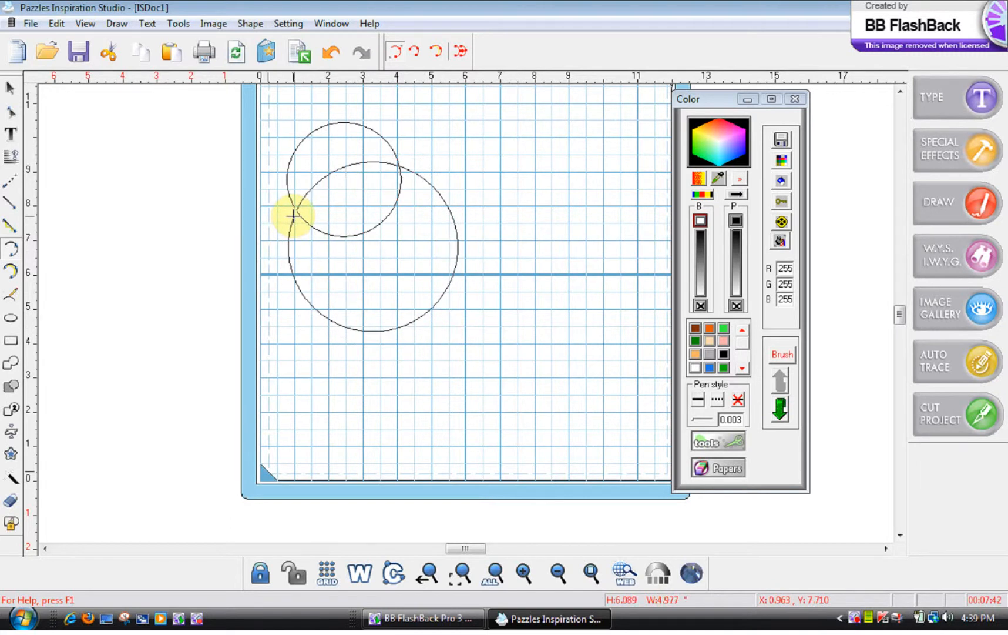
click(328, 56)
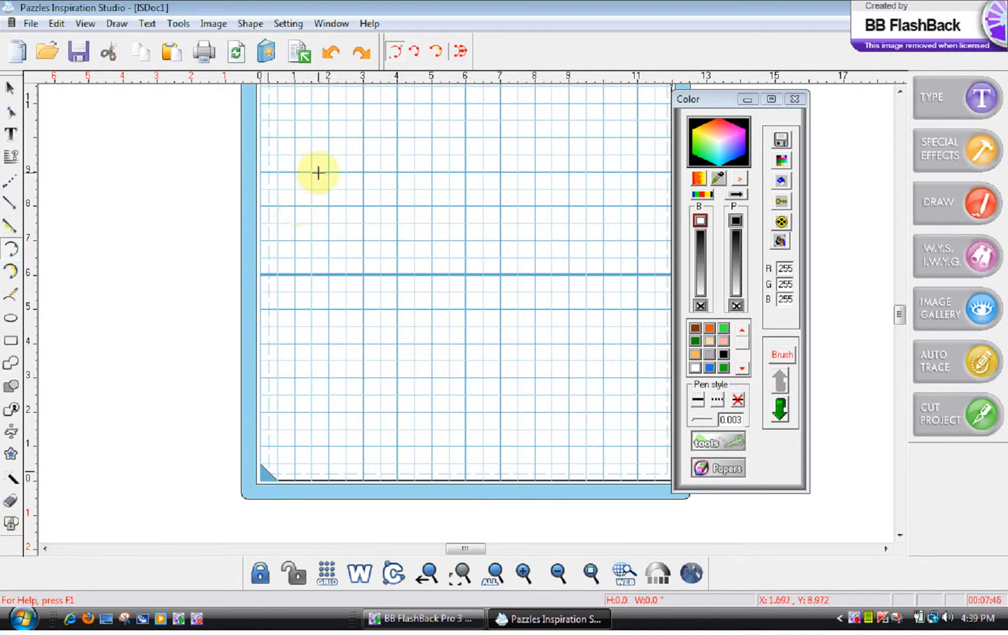
Step: Draw two near-closed circles with the arc tool, about 3.1 in wide around X 2.4, Y 9 and 2.4 in wide around X 6, Y 7
click(387, 147)
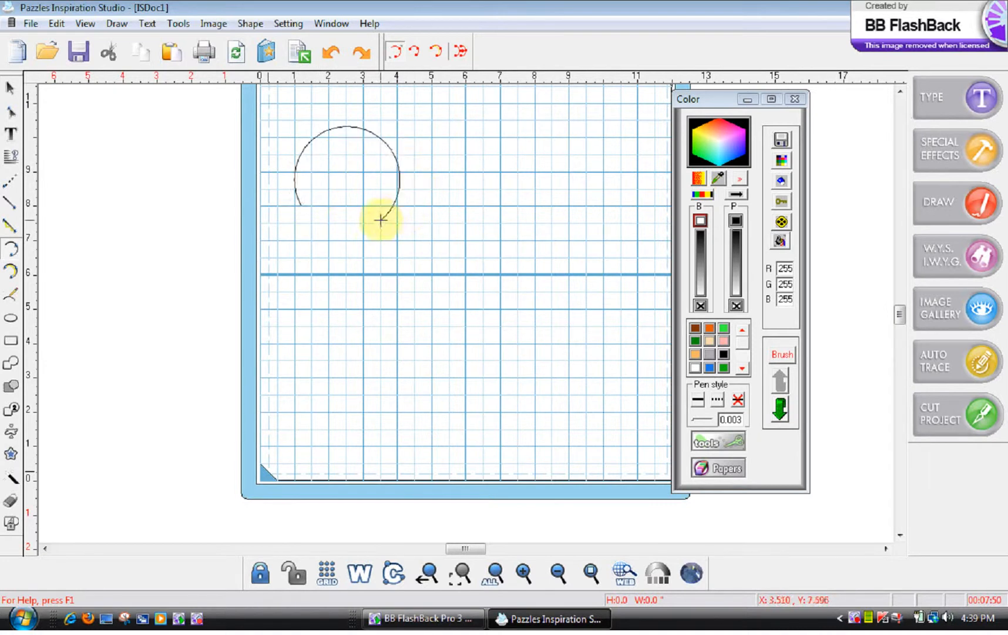
click(305, 209)
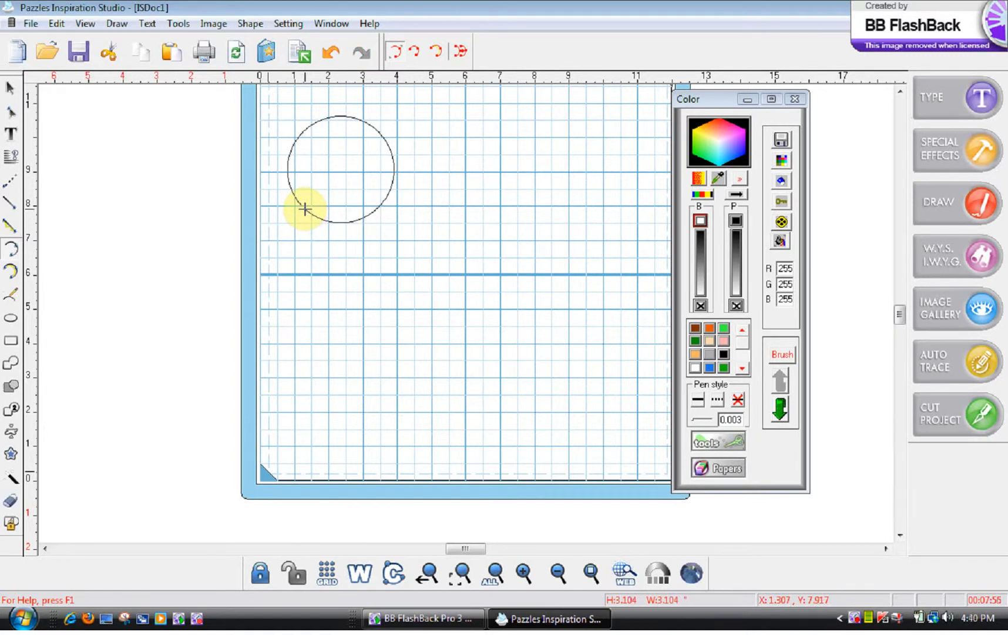
click(305, 209)
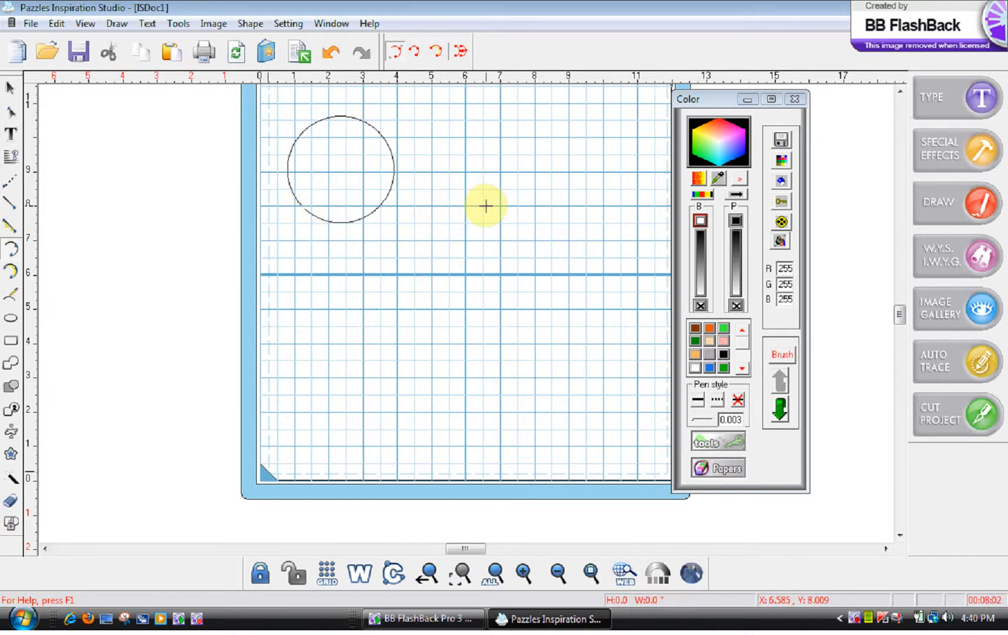
drag(491, 209, 451, 276)
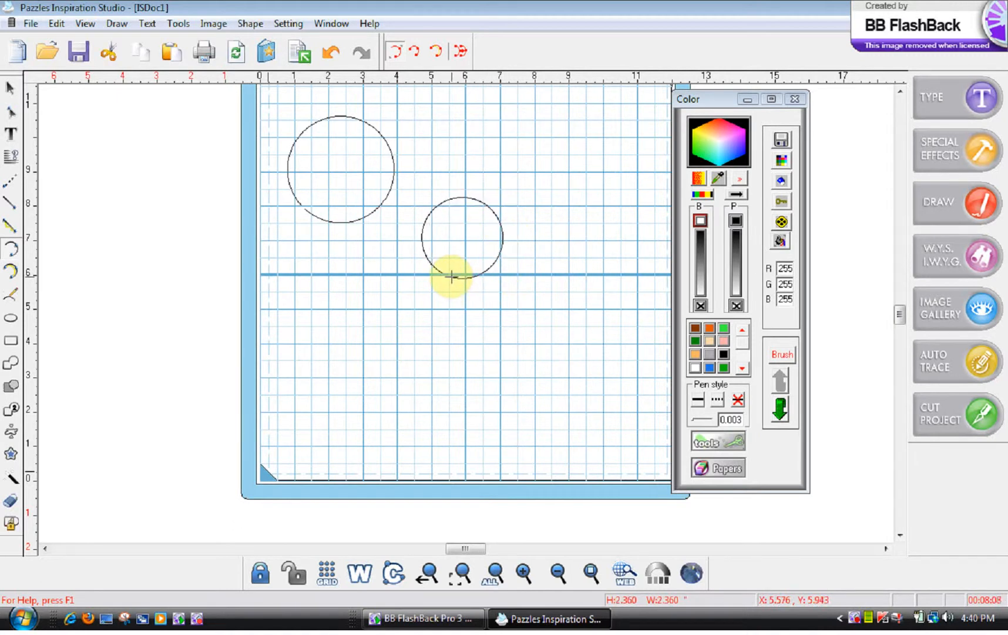
click(451, 276)
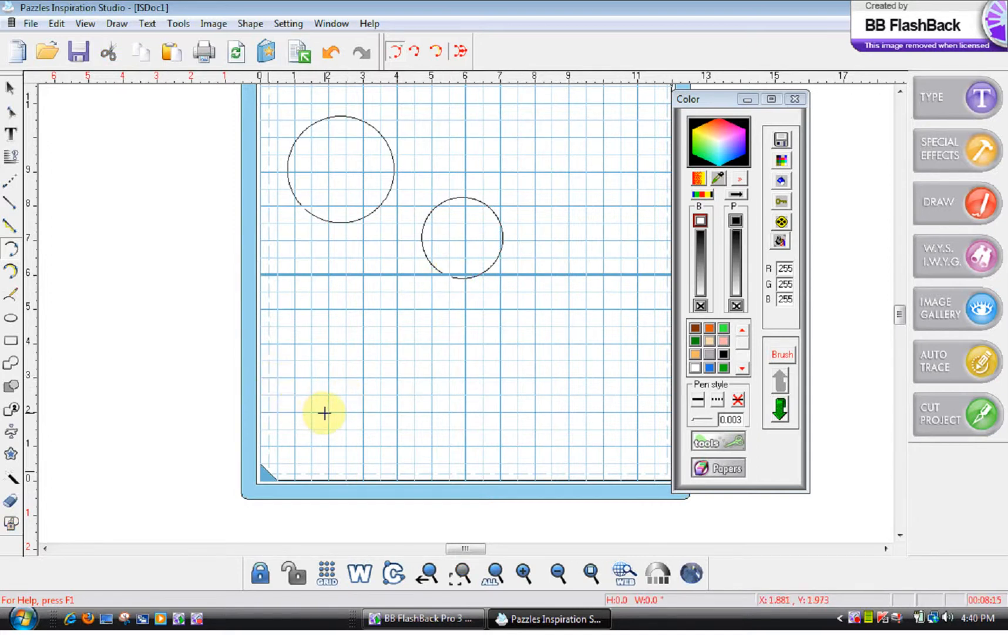
Step: Draw a wave of three connected arcs across the mat's lower part, about 10.5 in wide and 2.2 in high
drag(324, 413, 394, 373)
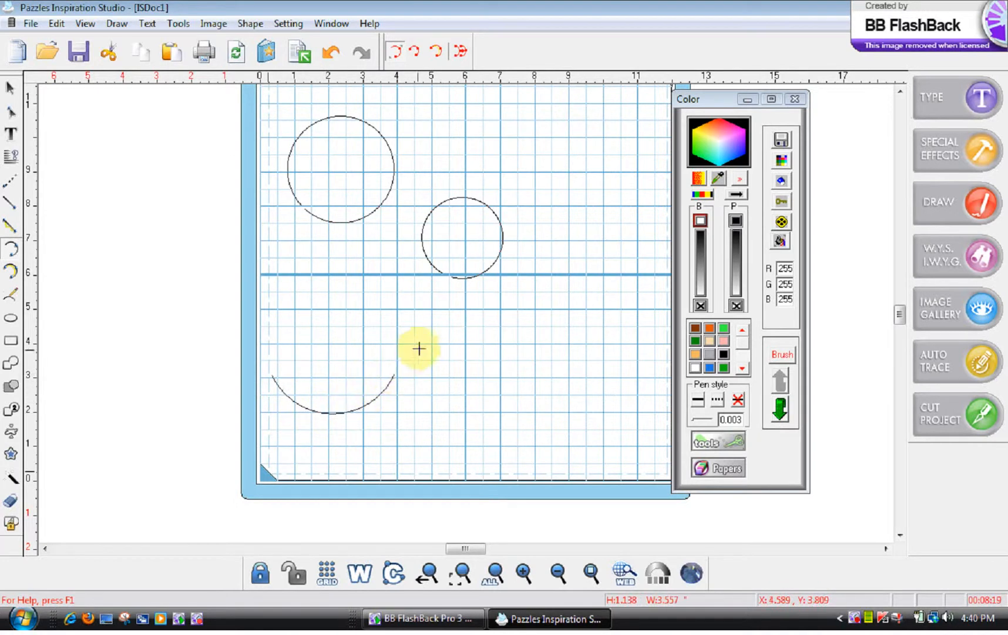
drag(451, 339, 509, 365)
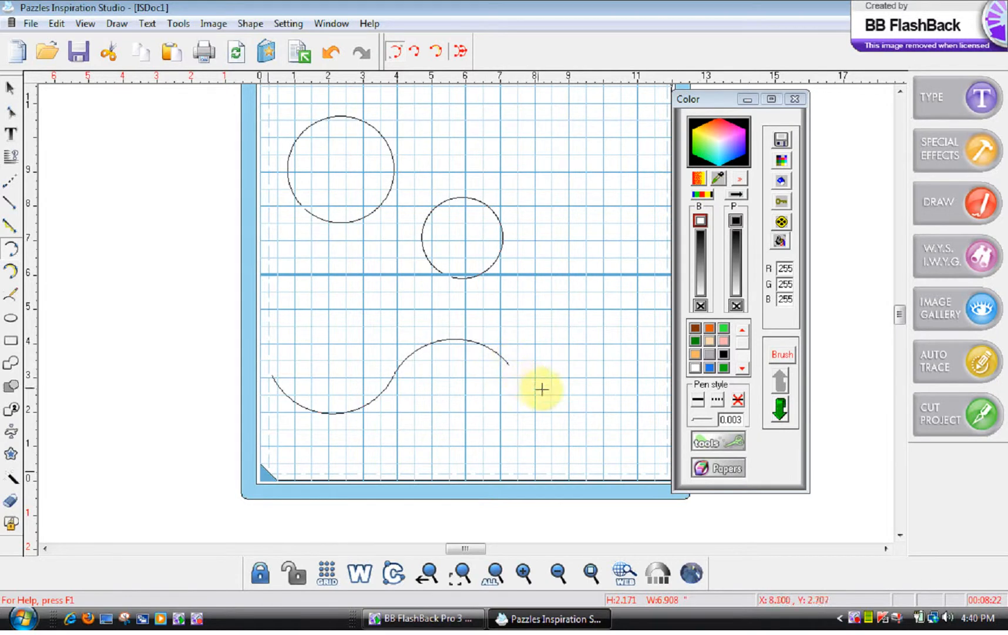
drag(574, 395, 633, 350)
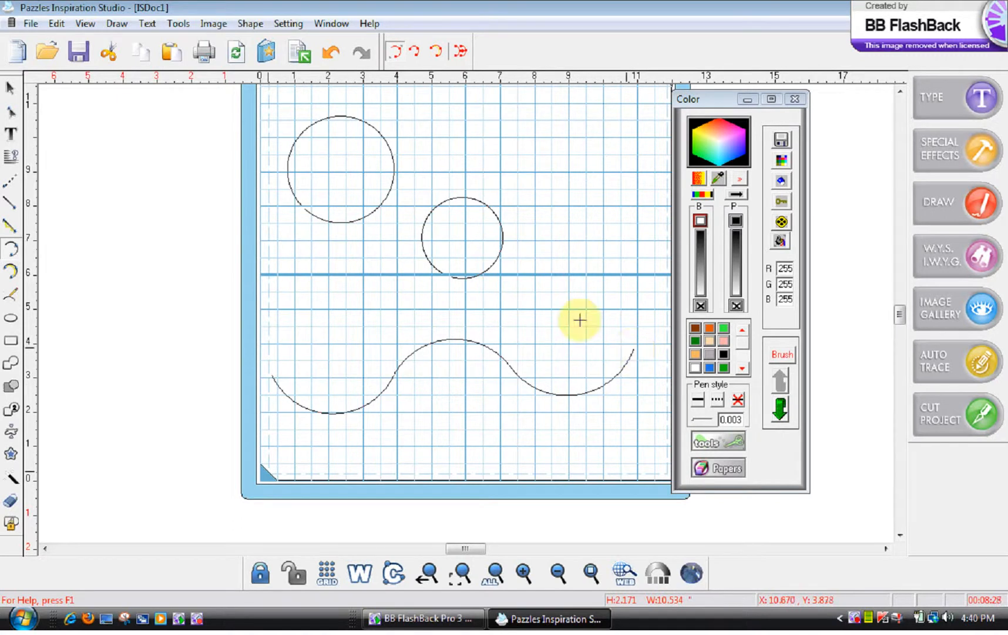
Step: Stretch the wave sideways to both mat edges, about 12 in wide, and move the Color window off the mat
click(13, 91)
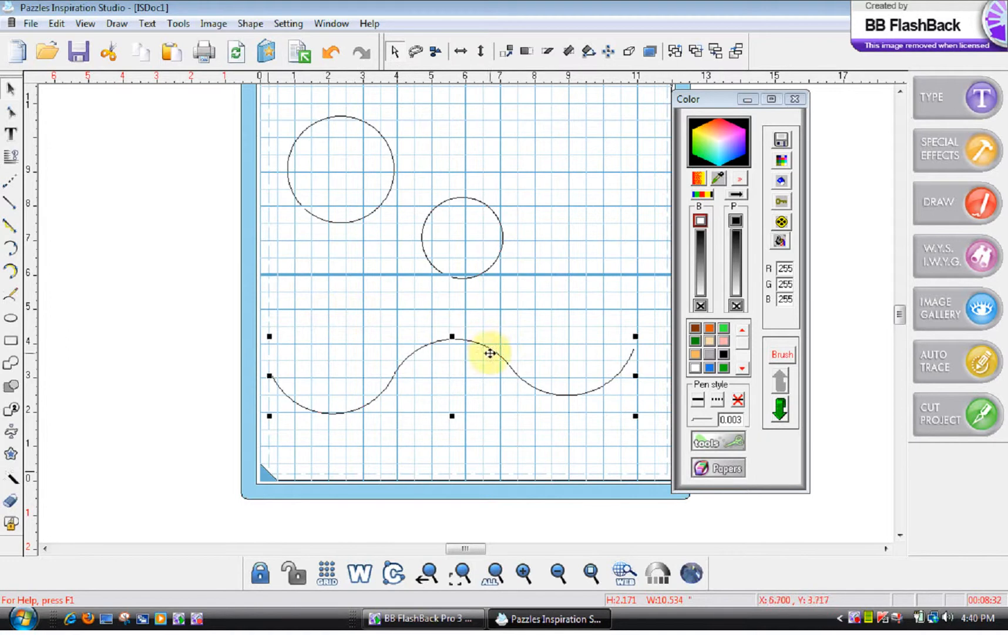
drag(636, 375, 675, 379)
drag(721, 99, 820, 103)
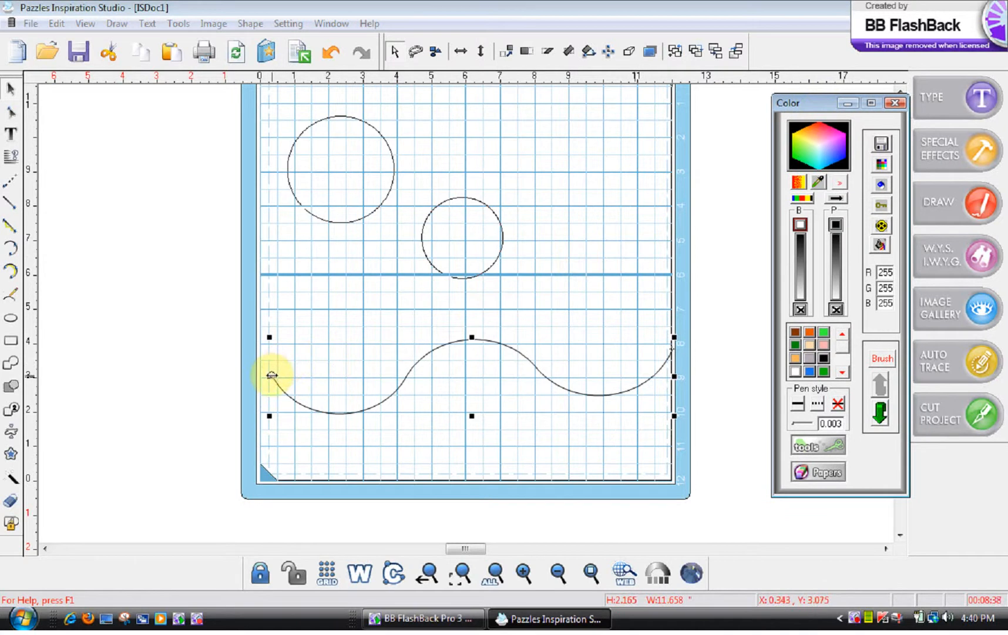
drag(272, 373, 256, 374)
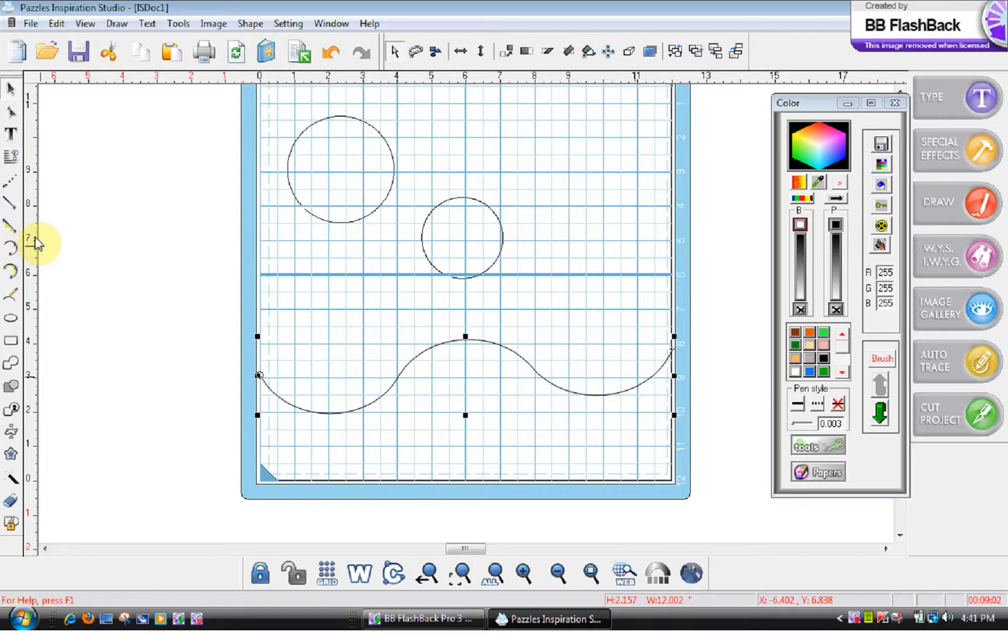
Step: Draw four dashed lines across the mat: horizontal ones at about Y 5.7 and Y 5, vertical ones at about X 10 and X 9
click(11, 182)
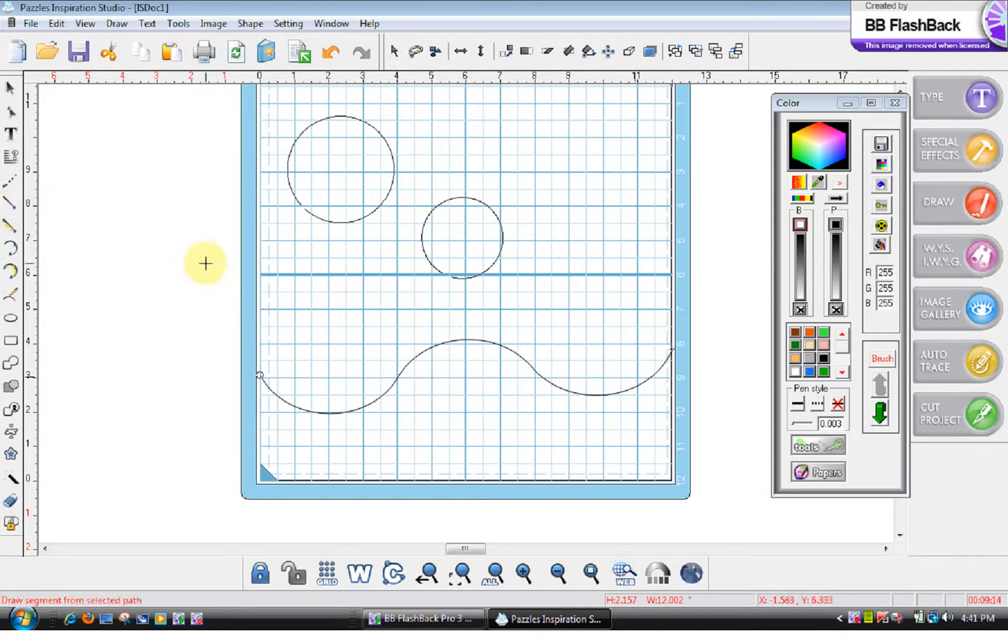
drag(261, 285, 645, 284)
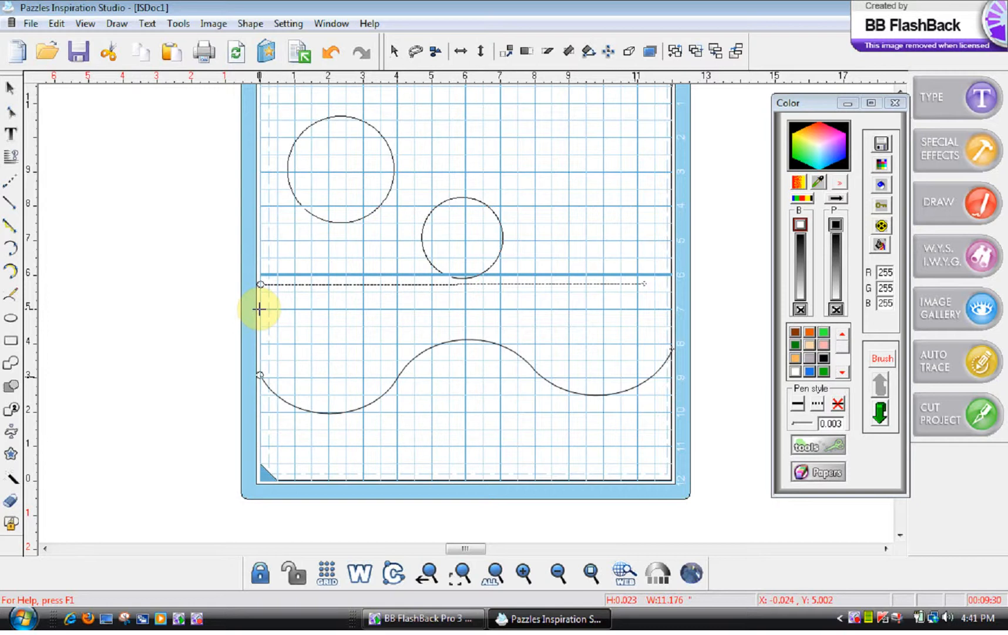
drag(260, 309, 666, 311)
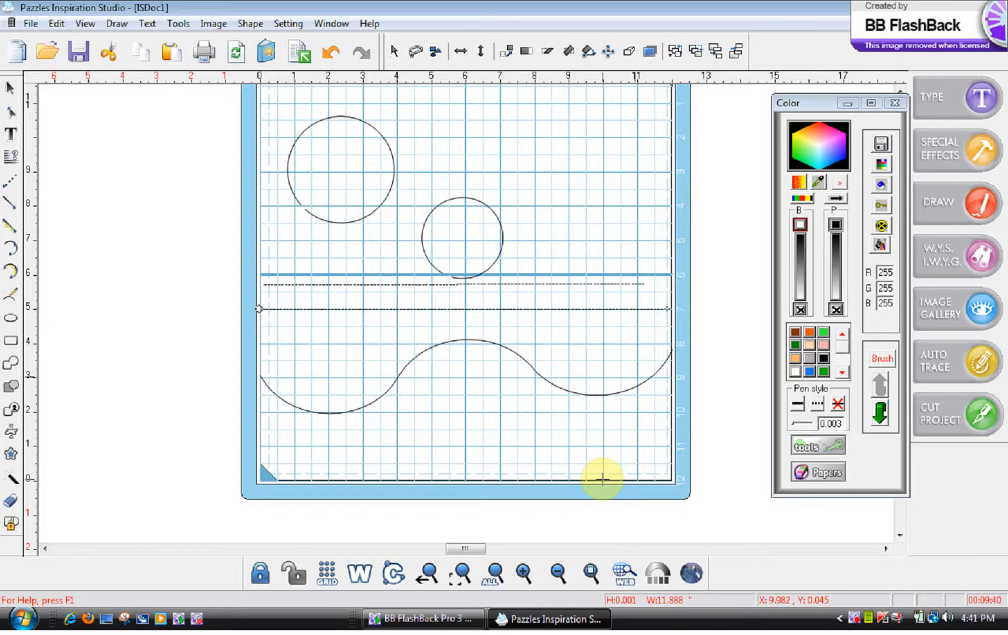
drag(602, 479, 603, 113)
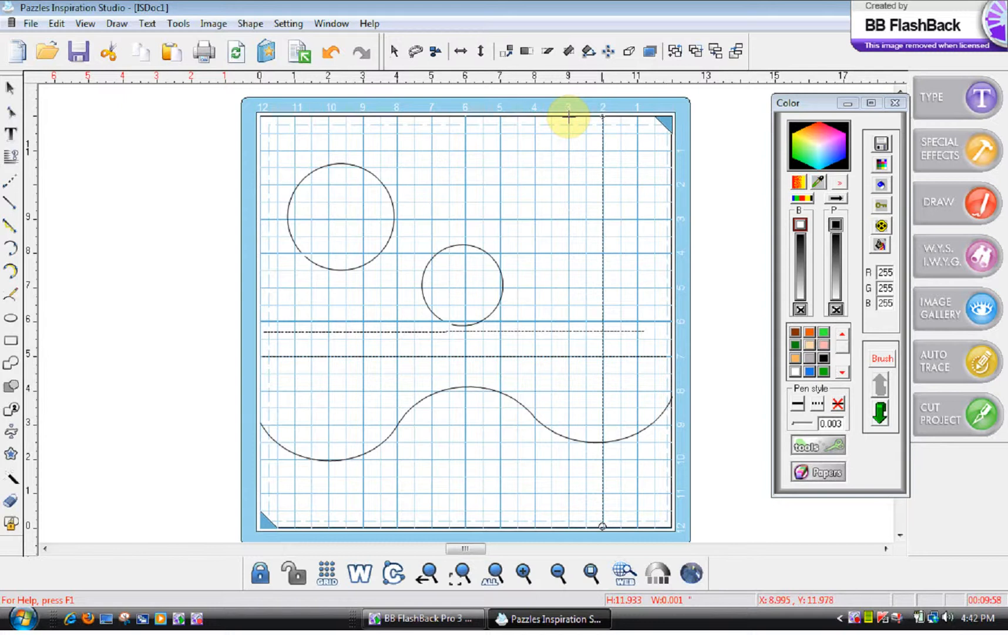
drag(569, 117, 560, 525)
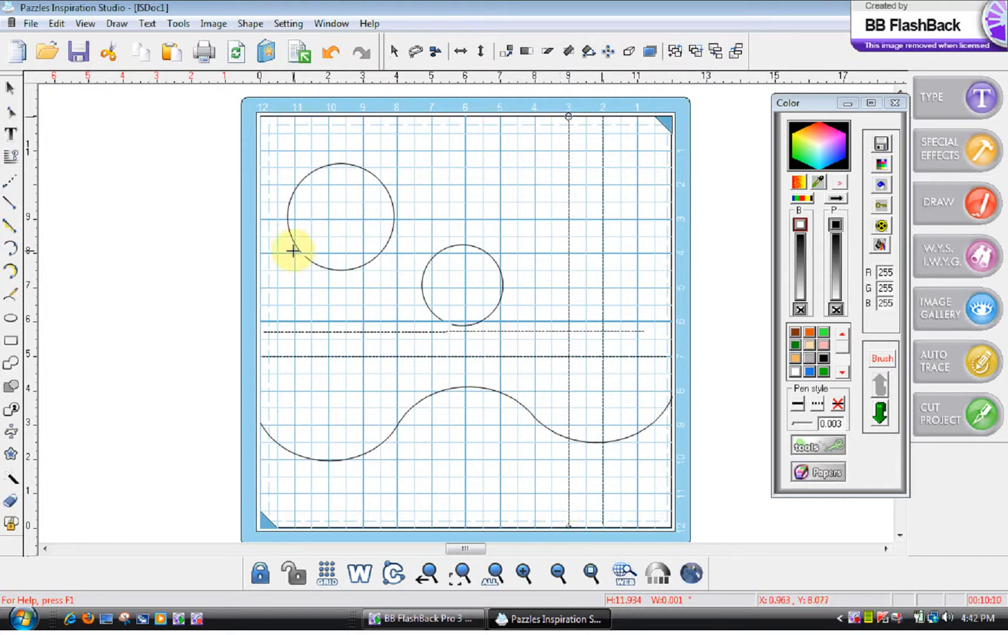
Step: Undo the dashed lines, the wave and both circles until the mat is empty
click(329, 65)
click(329, 65)
click(329, 64)
click(329, 64)
click(329, 65)
click(329, 65)
click(329, 65)
click(329, 65)
click(329, 65)
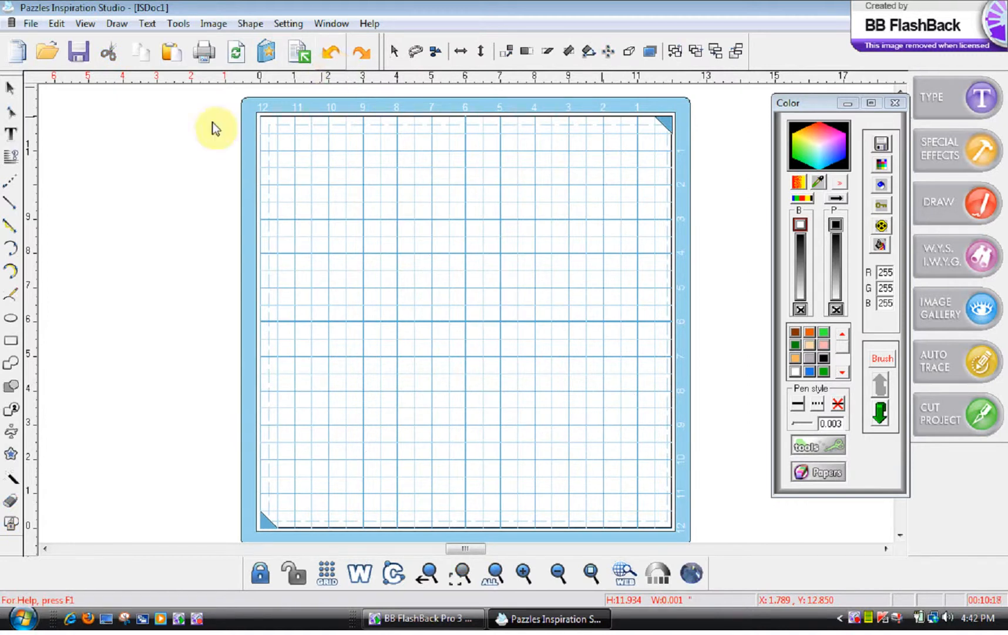
Step: Draw a closed freehand shape with a deep dip in the mat's upper left, about 4.2 in wide and 2.7 in high
click(14, 304)
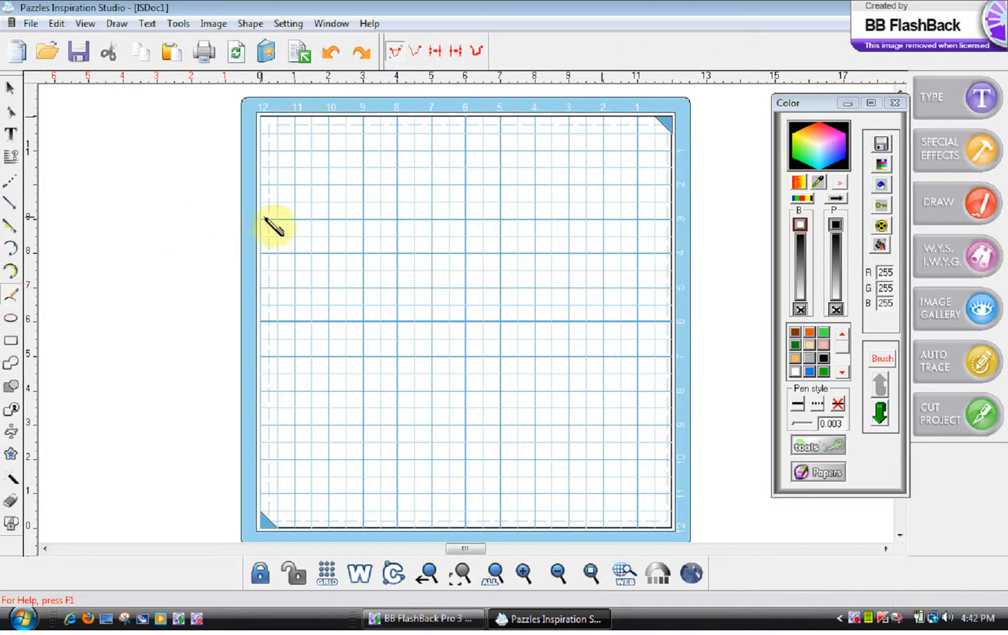
mouse_move(352, 201)
mouse_down()
mouse_move(378, 205)
mouse_move(395, 155)
mouse_move(413, 172)
mouse_up()
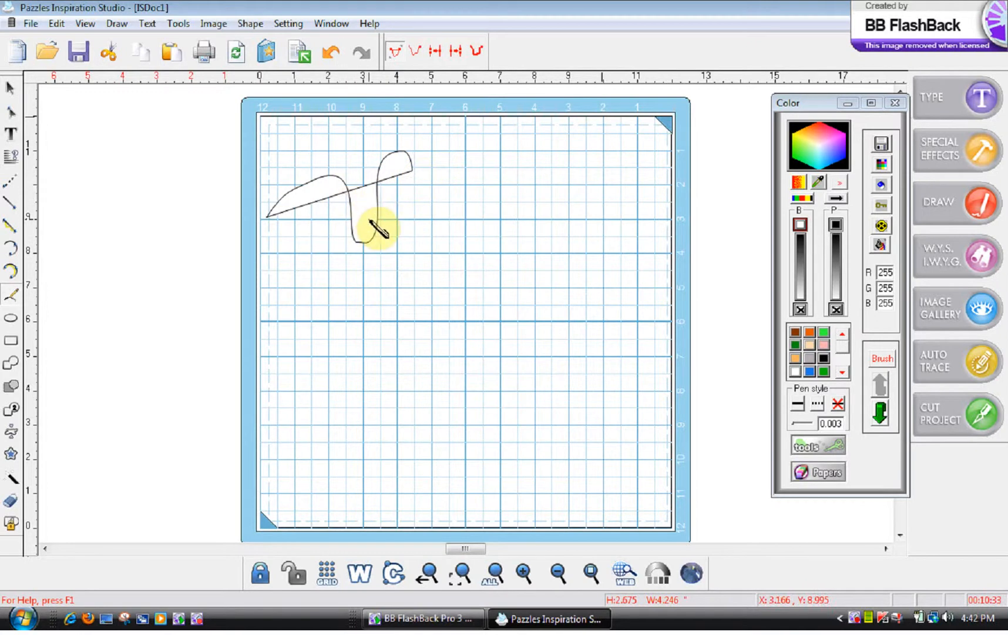
Step: Handwrite a first name's capital letter as an open freehand path about 3.2 in wide and 4 in high, undoing the stray joined stroke
click(417, 54)
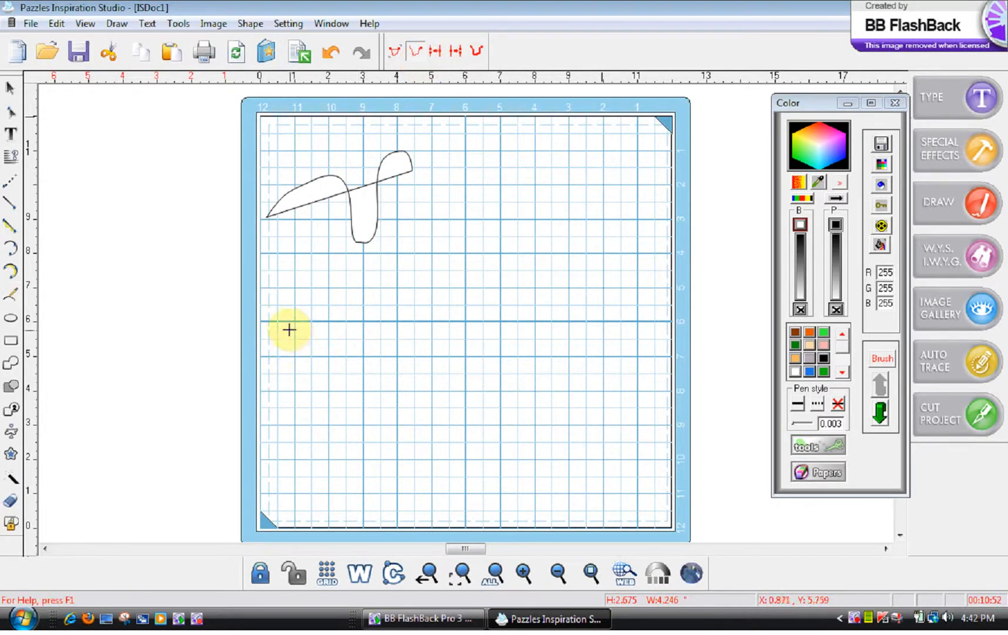
mouse_move(287, 325)
mouse_down()
mouse_move(305, 304)
mouse_move(326, 306)
mouse_move(345, 406)
mouse_move(356, 410)
mouse_move(365, 304)
mouse_move(398, 275)
mouse_up()
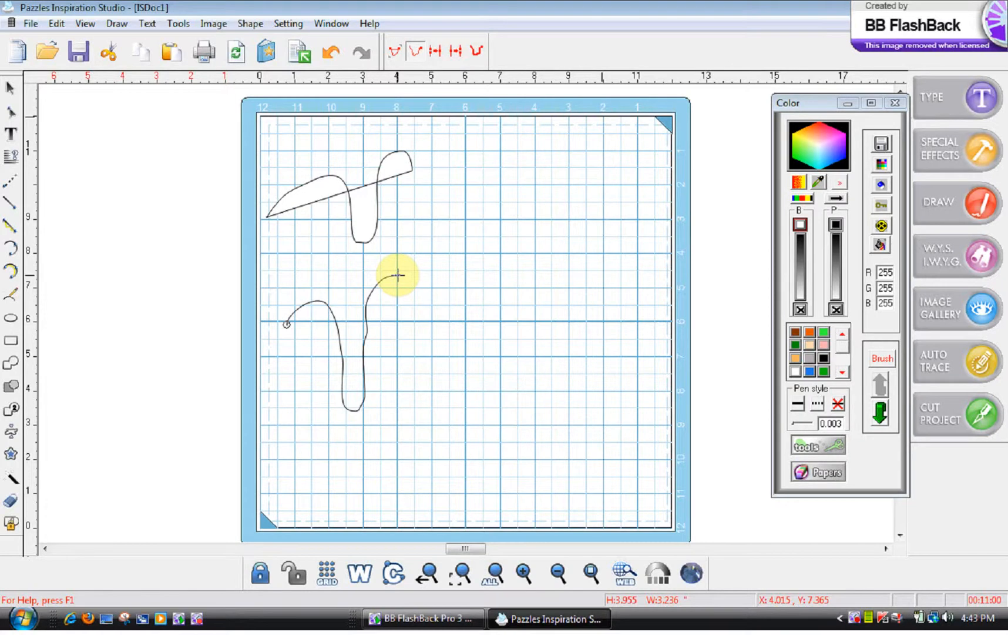
click(384, 407)
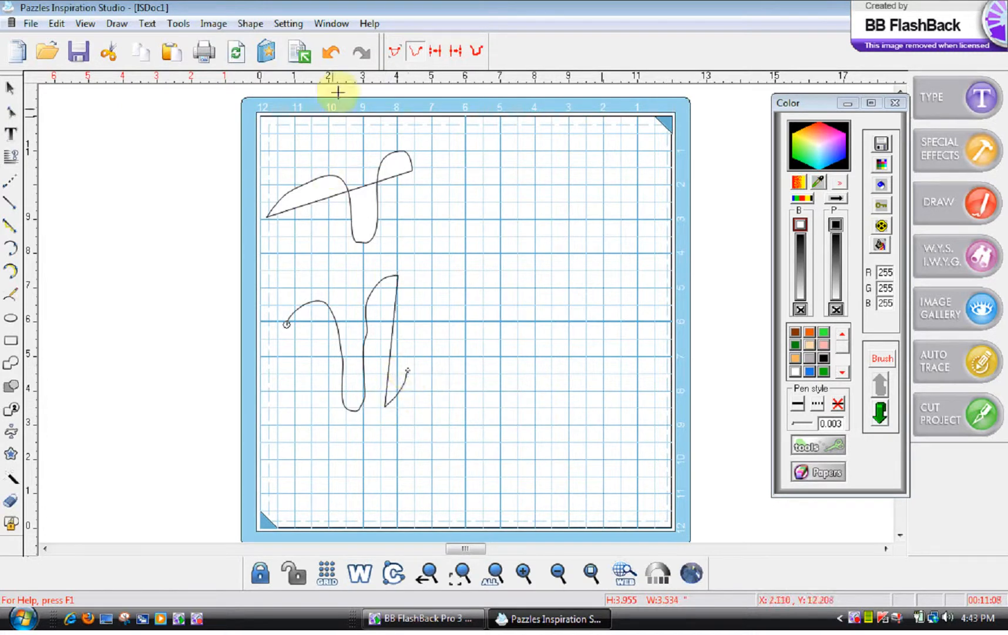
click(331, 53)
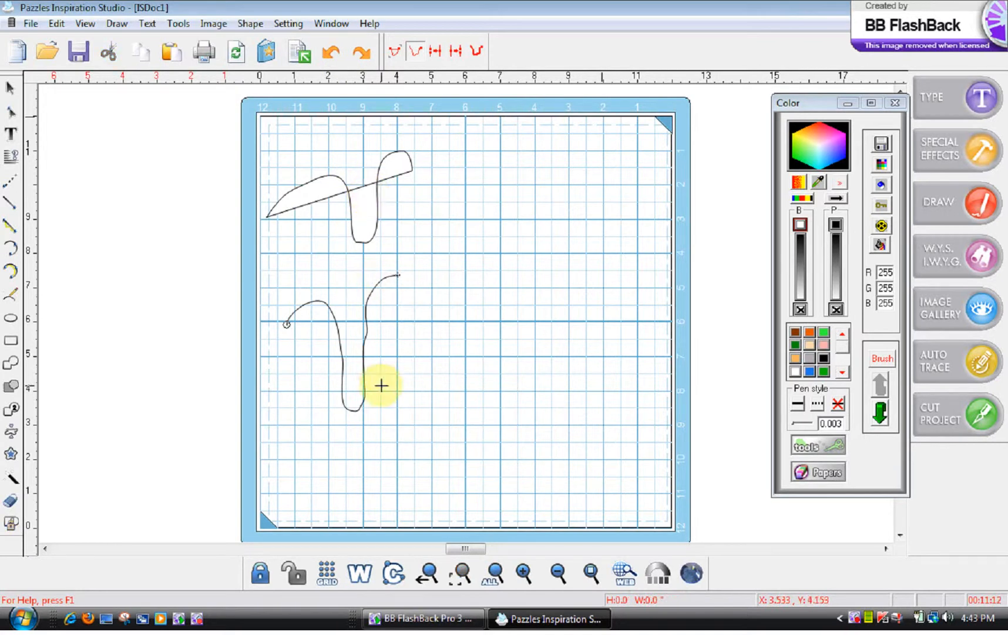
Step: Handwrite the name's remaining letters as one connected stroke about 5 in wide beside the capital, and add the two dots above
mouse_move(382, 409)
mouse_down()
mouse_move(401, 345)
mouse_move(415, 408)
mouse_move(429, 353)
mouse_move(449, 348)
mouse_move(431, 345)
mouse_move(434, 387)
mouse_move(449, 392)
mouse_move(472, 371)
mouse_move(470, 302)
mouse_move(478, 396)
mouse_move(479, 346)
mouse_move(496, 348)
mouse_move(476, 358)
mouse_move(494, 388)
mouse_move(514, 391)
mouse_move(521, 350)
mouse_move(531, 387)
mouse_move(543, 389)
mouse_move(552, 356)
mouse_up()
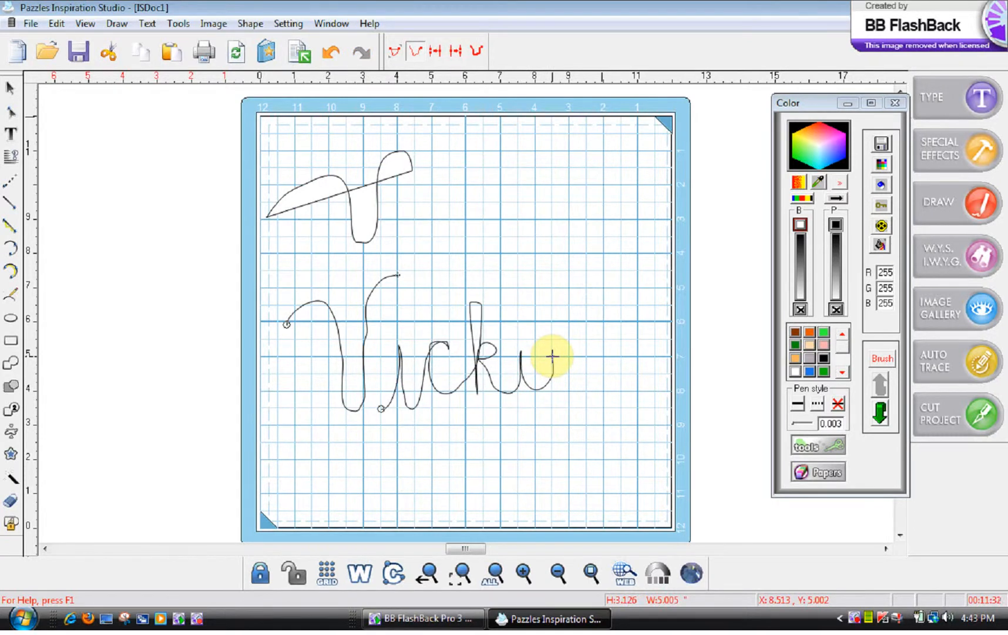
click(552, 356)
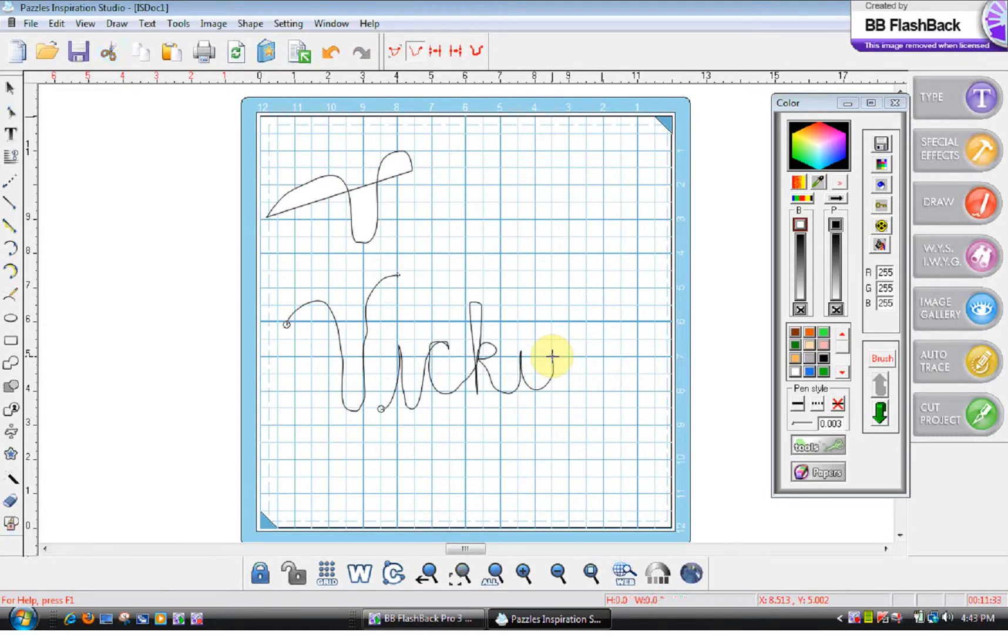
click(394, 319)
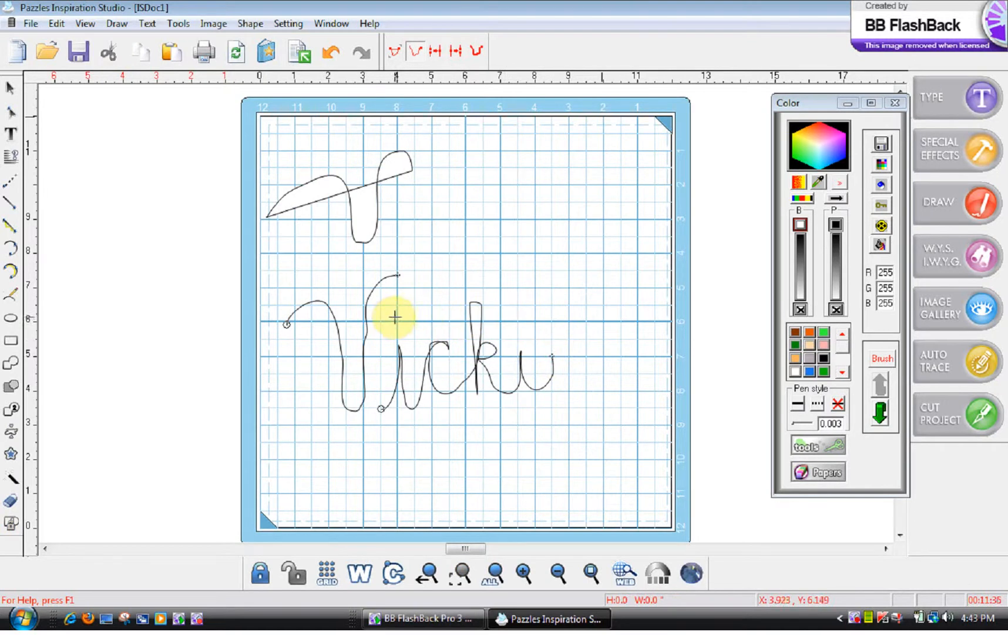
click(515, 332)
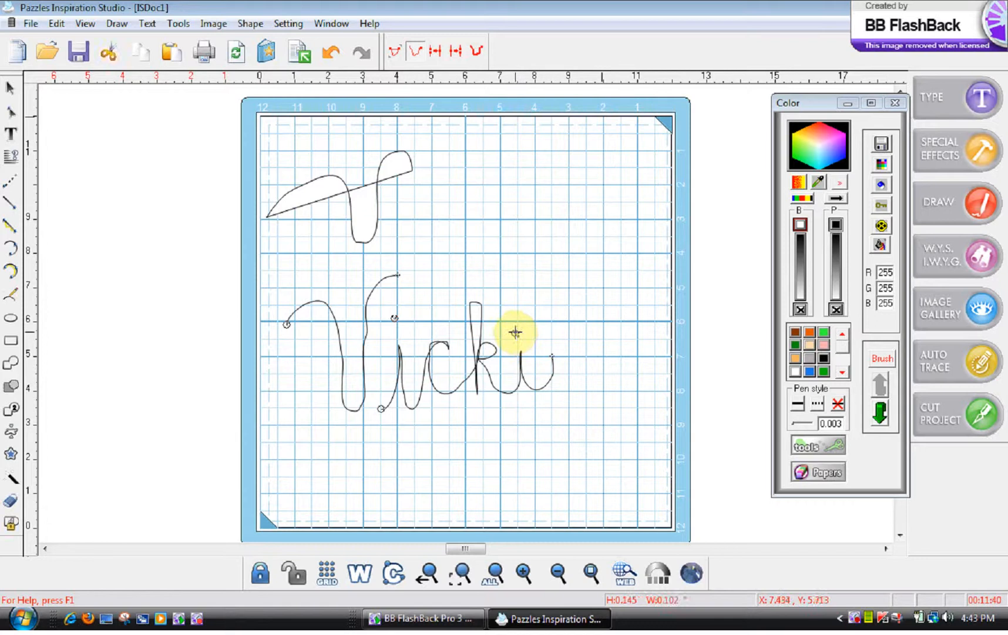
Step: Draw a looping freehand flourish about 5.8 in wide beneath the name and cross it with two short, roughly vertical strokes
click(349, 438)
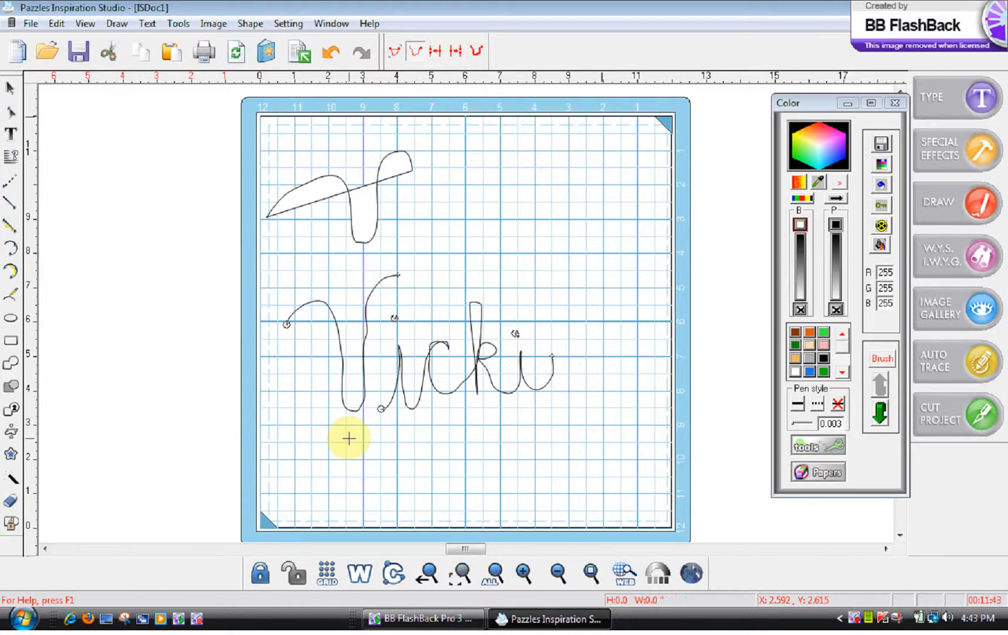
mouse_move(349, 438)
mouse_down()
mouse_move(482, 397)
mouse_move(542, 393)
mouse_move(528, 415)
mouse_move(464, 413)
mouse_move(402, 434)
mouse_move(395, 463)
mouse_move(464, 434)
mouse_move(511, 446)
mouse_up()
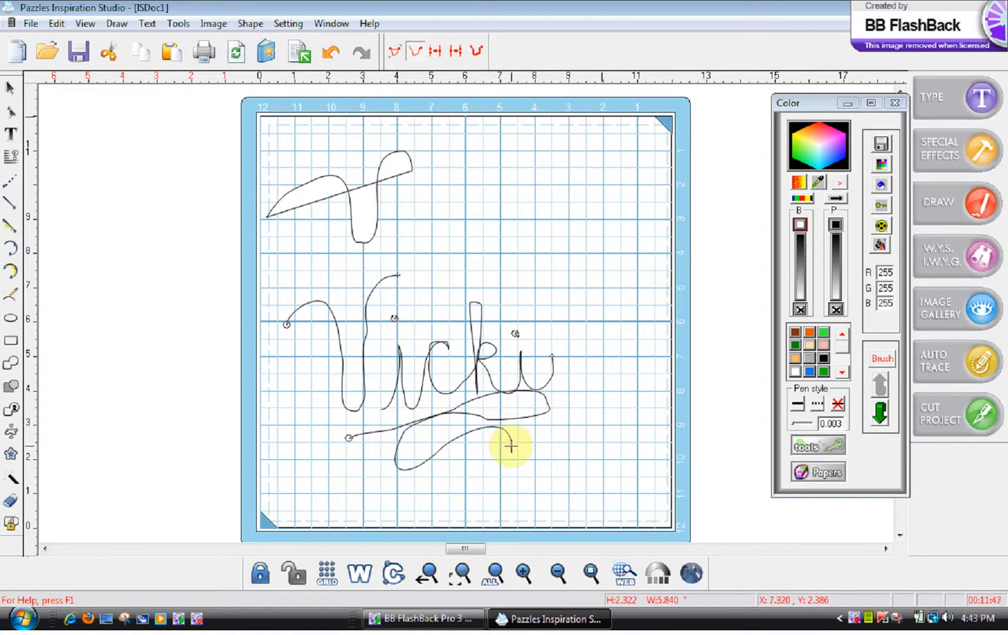
drag(435, 402, 450, 469)
drag(451, 399, 468, 472)
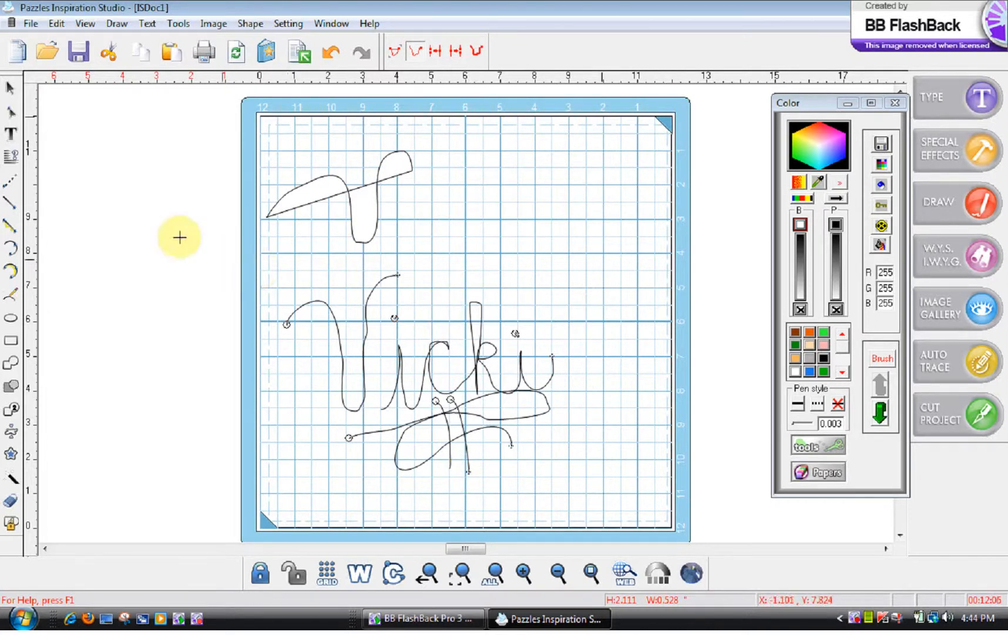
Step: Undo the handwritten name, flourish and closed freehand shape until the mat is empty
click(10, 89)
click(331, 54)
click(331, 54)
click(331, 54)
click(331, 54)
click(331, 54)
click(331, 54)
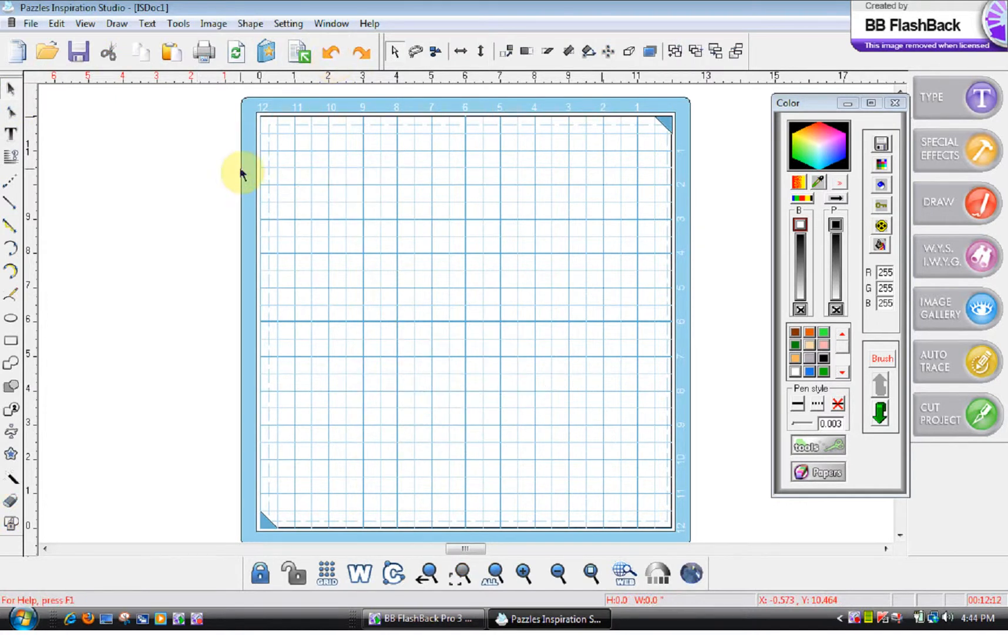
Step: Draw a five-petal flower as one open freehand path in the mat's upper left, about 4.3 in wide and 4.2 in high
click(12, 303)
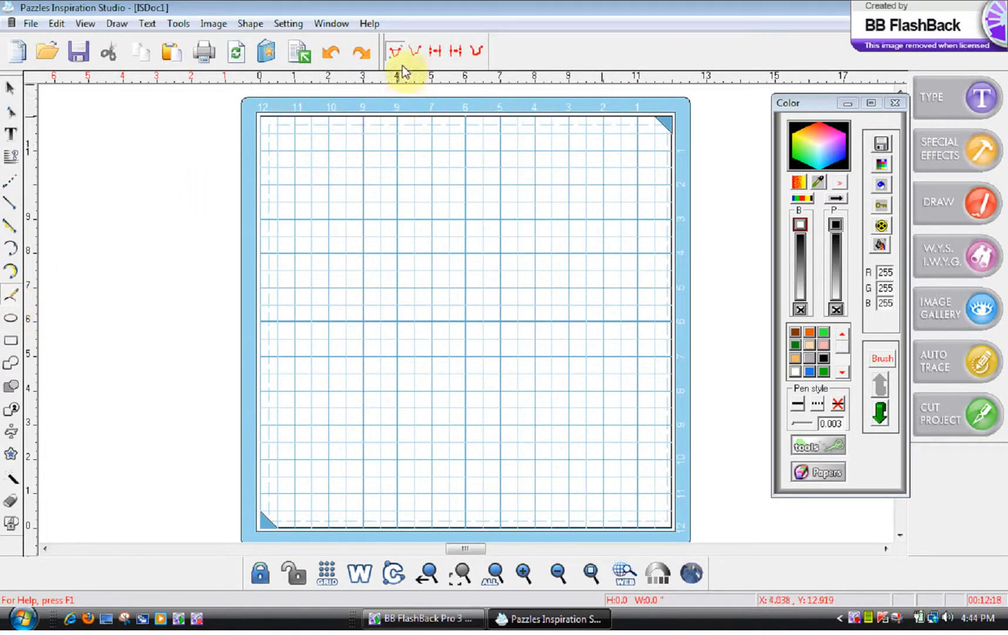
click(415, 51)
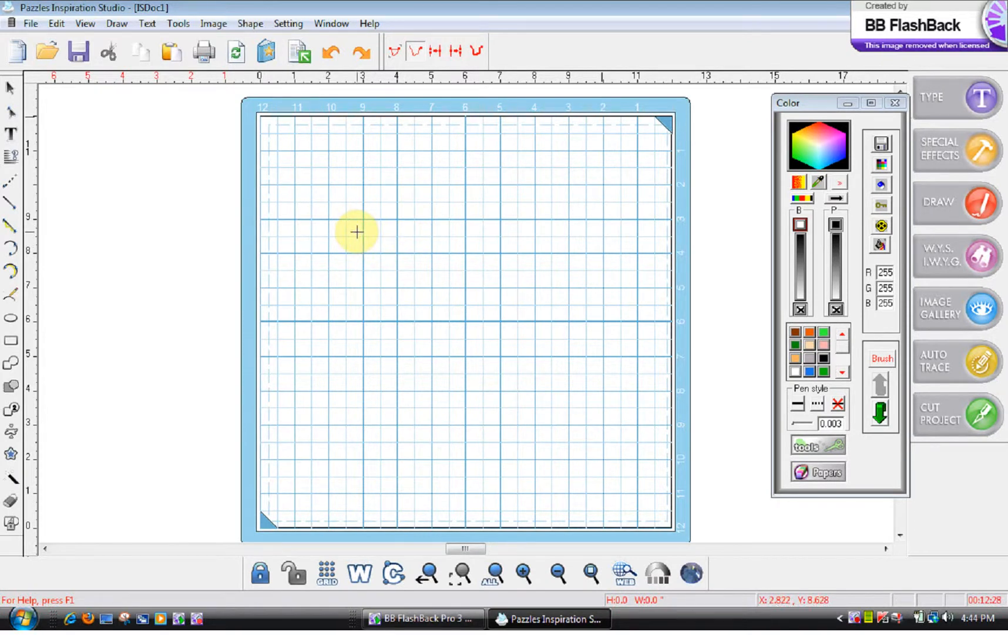
mouse_move(357, 231)
mouse_down()
mouse_move(316, 244)
mouse_move(292, 275)
mouse_move(297, 288)
mouse_move(350, 244)
mouse_move(370, 197)
mouse_move(364, 175)
mouse_move(343, 173)
mouse_move(349, 224)
mouse_move(393, 311)
mouse_move(410, 308)
mouse_move(363, 239)
mouse_move(292, 198)
mouse_move(299, 222)
mouse_move(335, 235)
mouse_move(399, 243)
mouse_move(434, 232)
mouse_move(355, 236)
mouse_up()
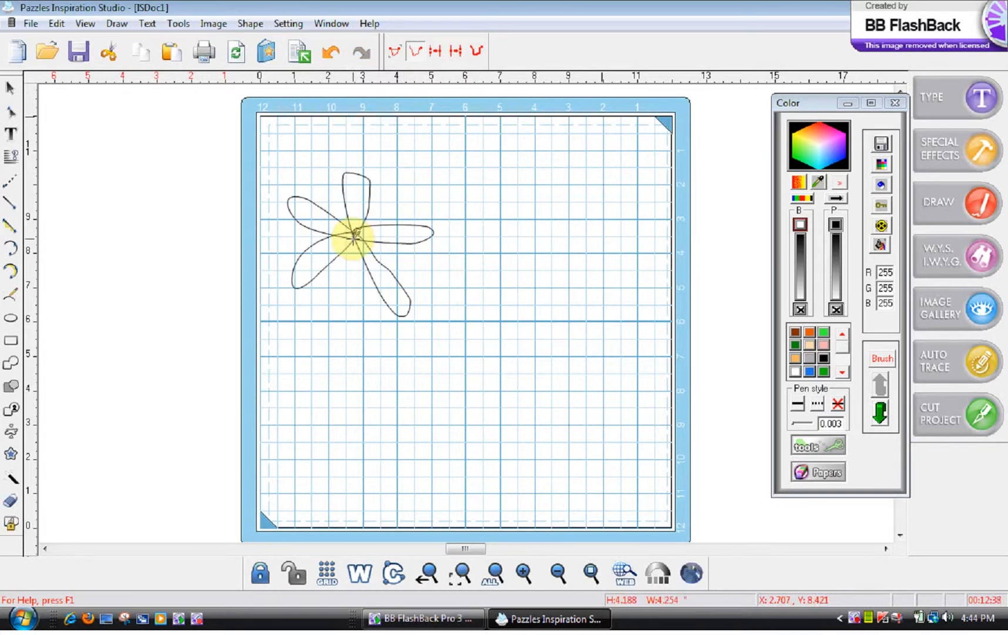
Step: Draw a second freehand flower over the first, about 3.7 in wide and 3.2 in high, and undo it
click(354, 238)
mouse_move(356, 233)
mouse_down()
mouse_move(336, 191)
mouse_move(301, 191)
mouse_move(341, 223)
mouse_move(380, 234)
mouse_move(428, 215)
mouse_move(383, 204)
mouse_move(320, 244)
mouse_move(308, 274)
mouse_move(346, 275)
mouse_move(373, 231)
mouse_move(366, 185)
mouse_move(350, 181)
mouse_move(363, 262)
mouse_move(385, 283)
mouse_move(417, 289)
mouse_move(353, 229)
mouse_up()
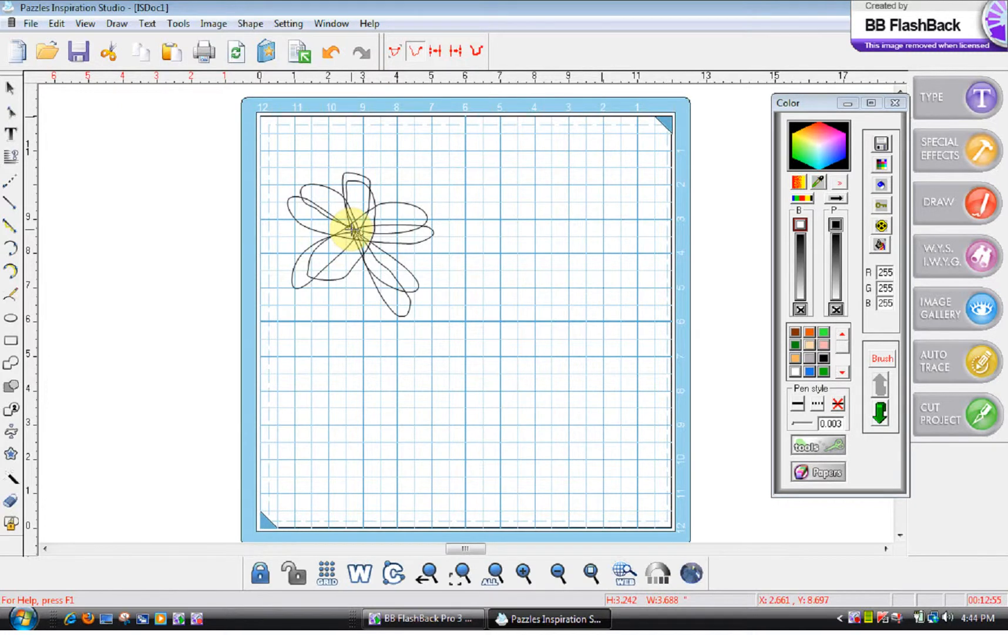
click(330, 54)
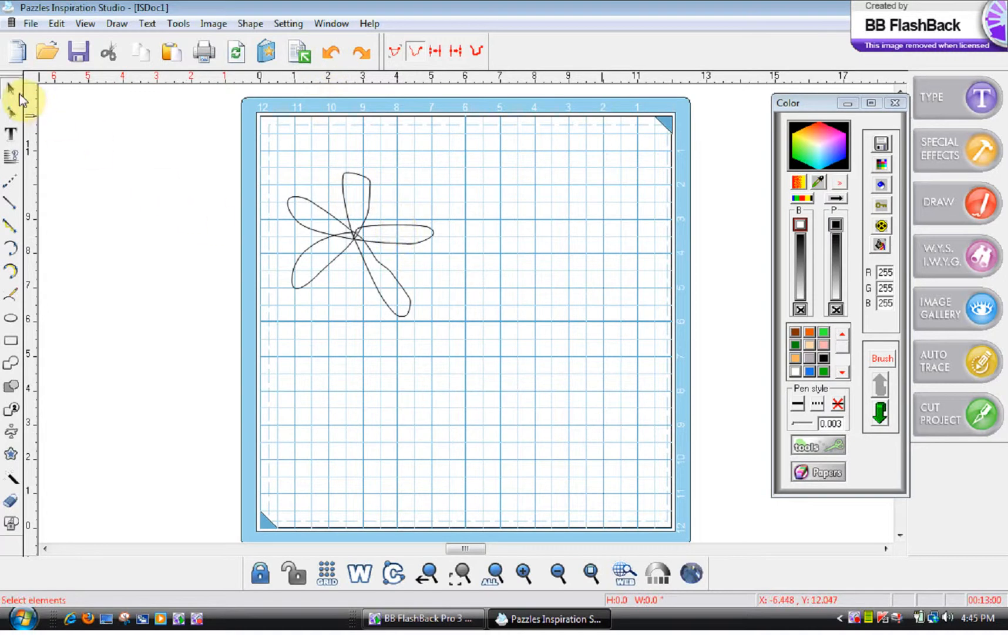
Step: Round the squared tip of the flower's upper petal by replacing it with an arc
click(19, 93)
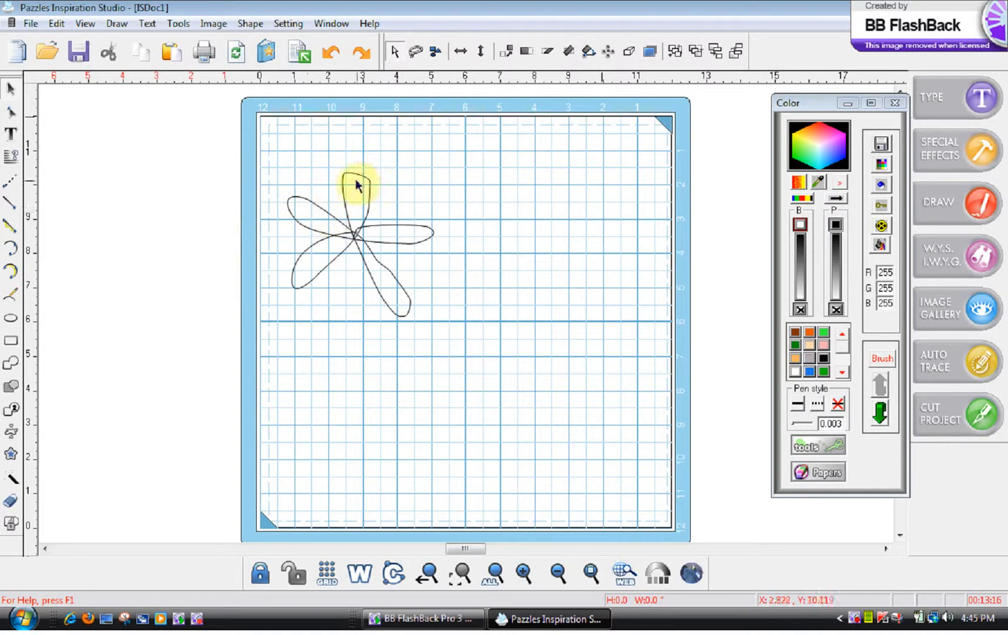
click(14, 274)
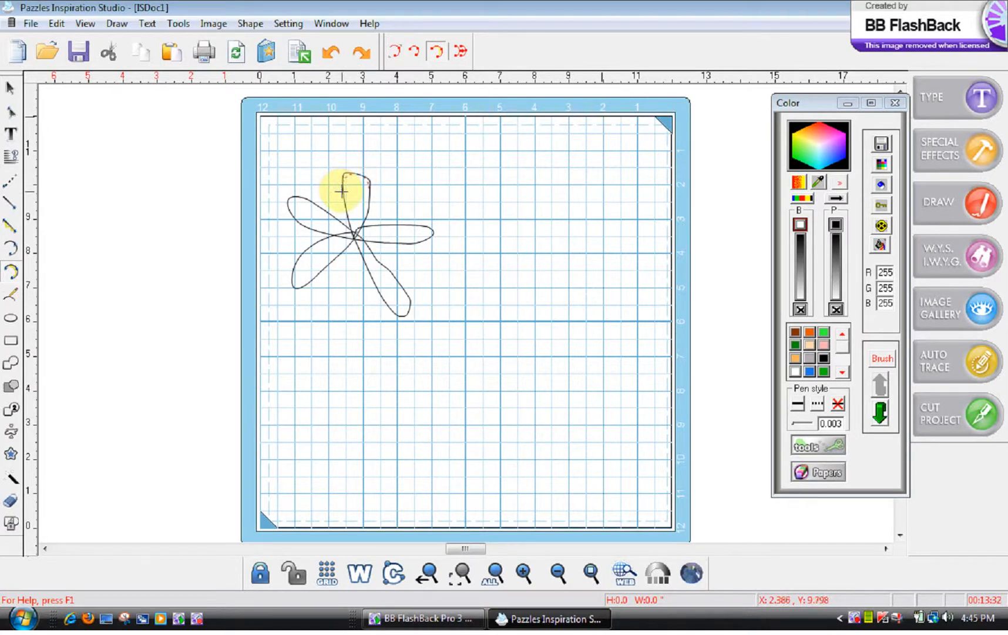
click(342, 192)
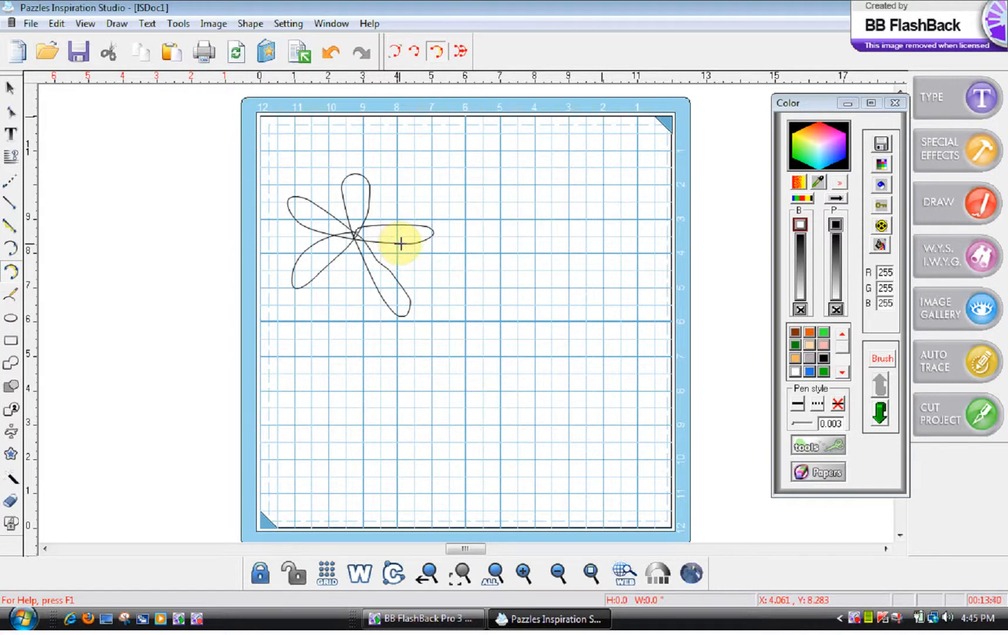
Step: Try replacing the tip of the flower's right-hand petal with a large arc, and undo the replacement
click(433, 231)
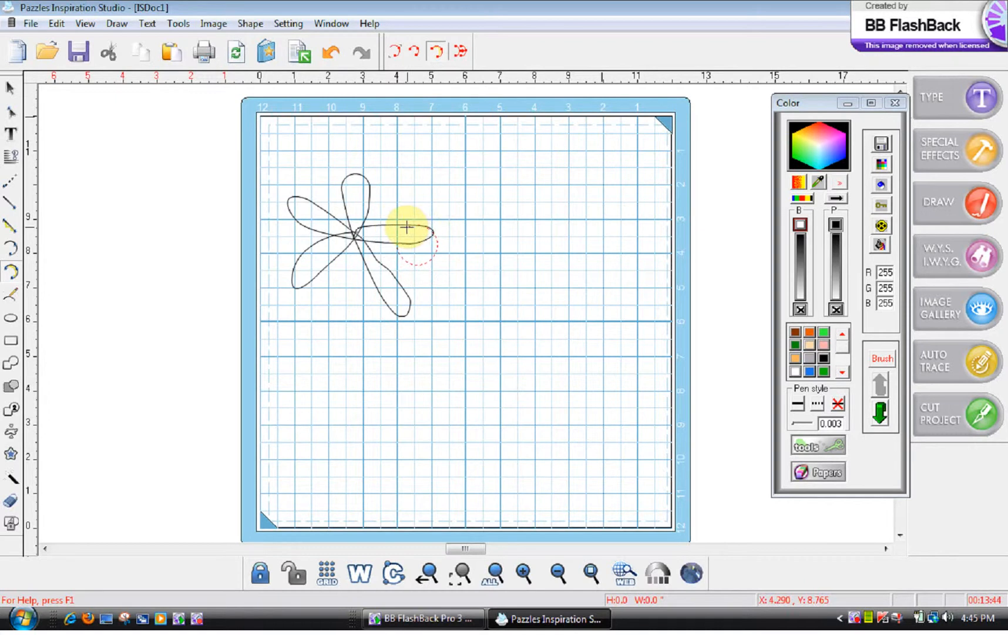
click(394, 226)
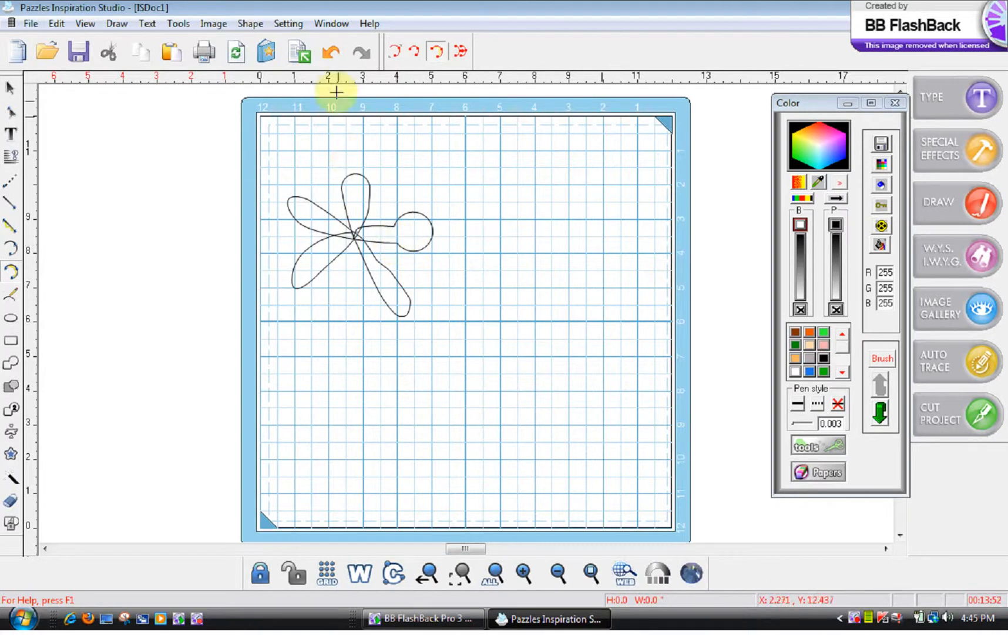
click(331, 51)
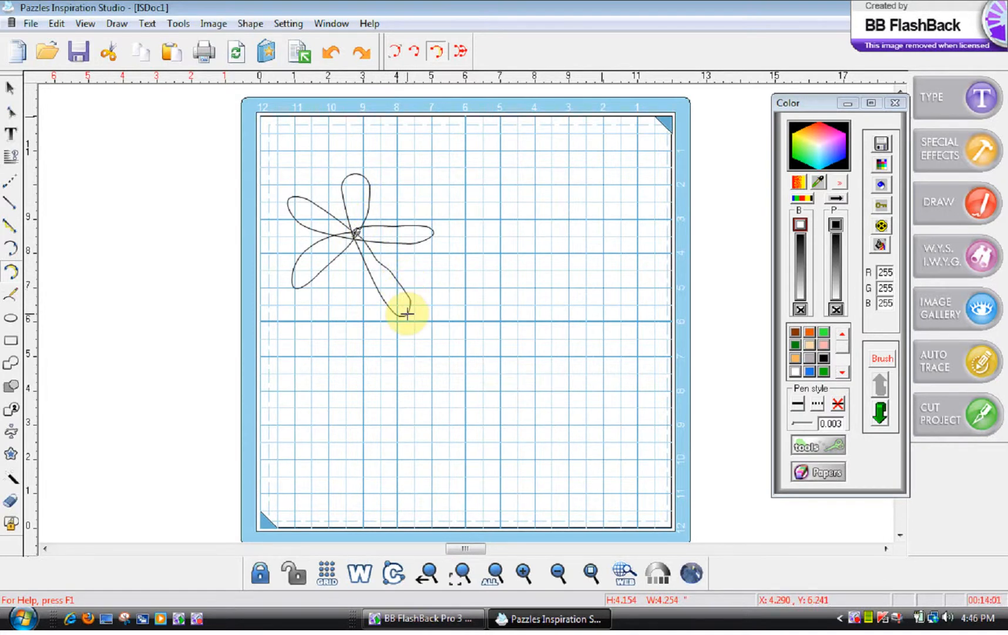
Step: Round the lower-right petal's tip with an arc and replace its wavy upper side with a straight segment
drag(406, 314, 388, 308)
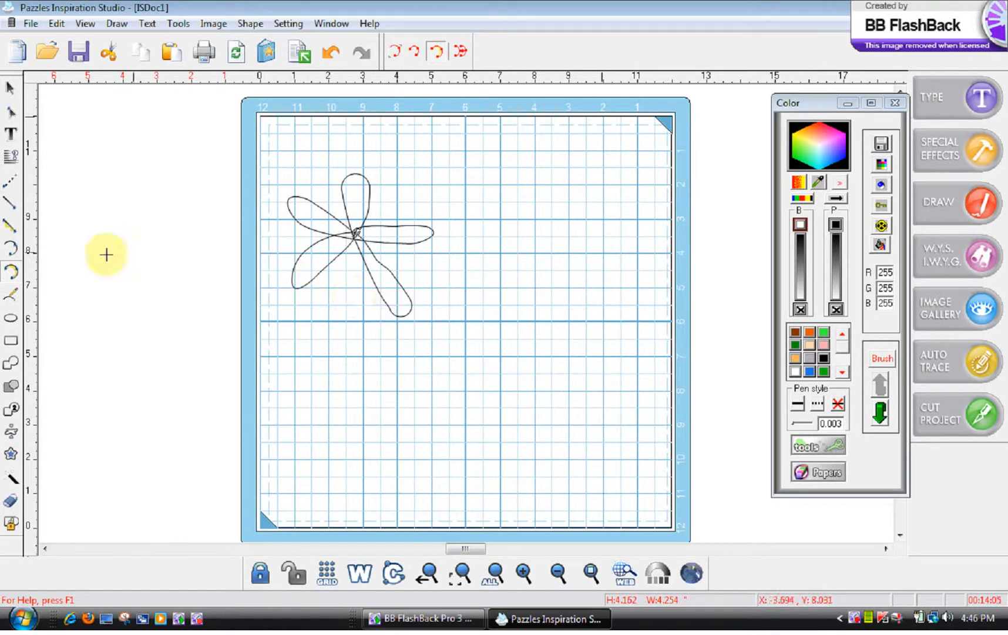
click(13, 234)
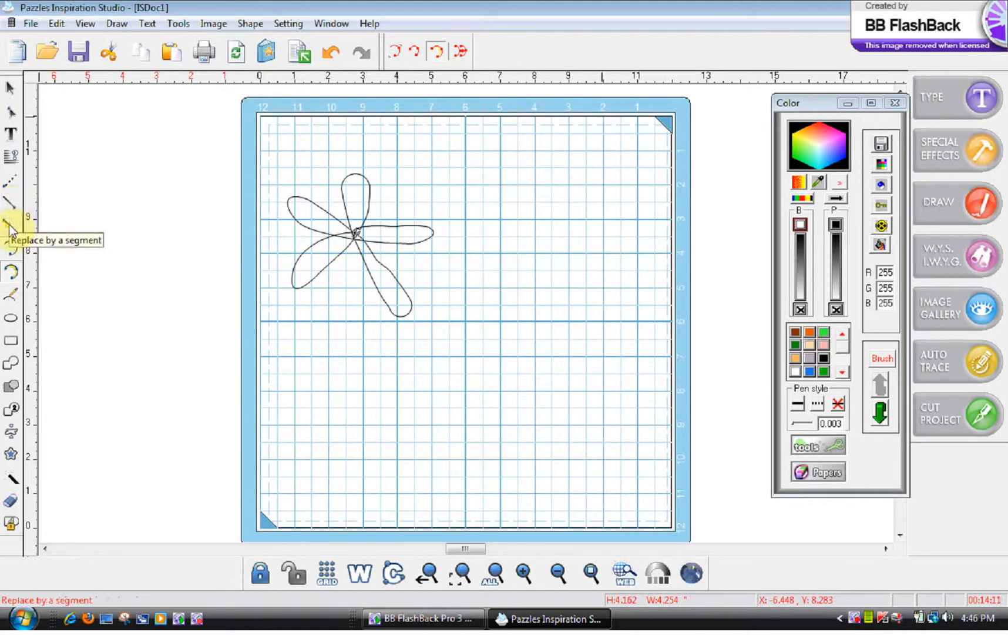
click(8, 229)
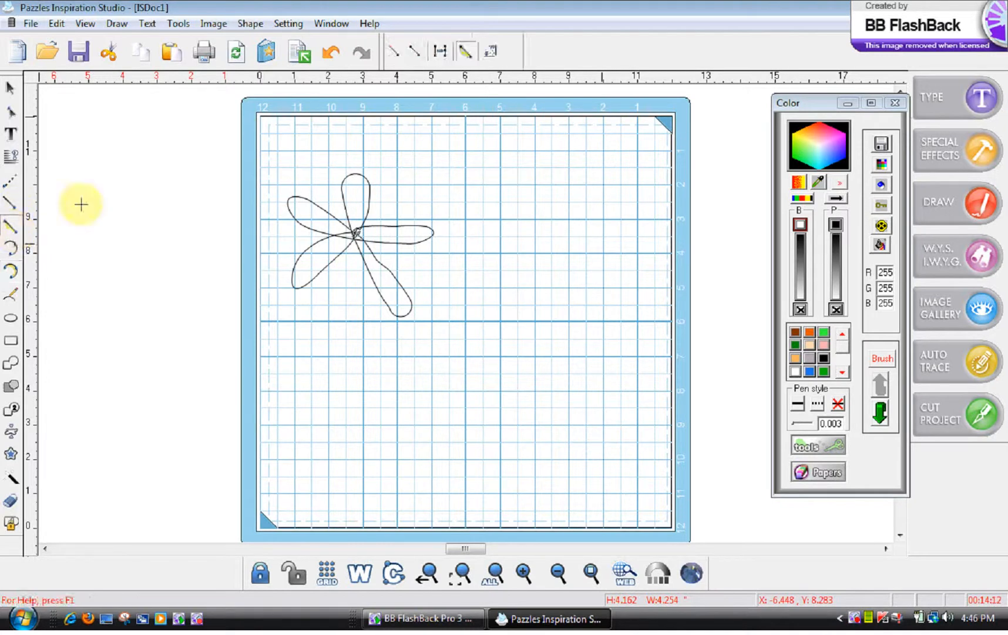
click(404, 286)
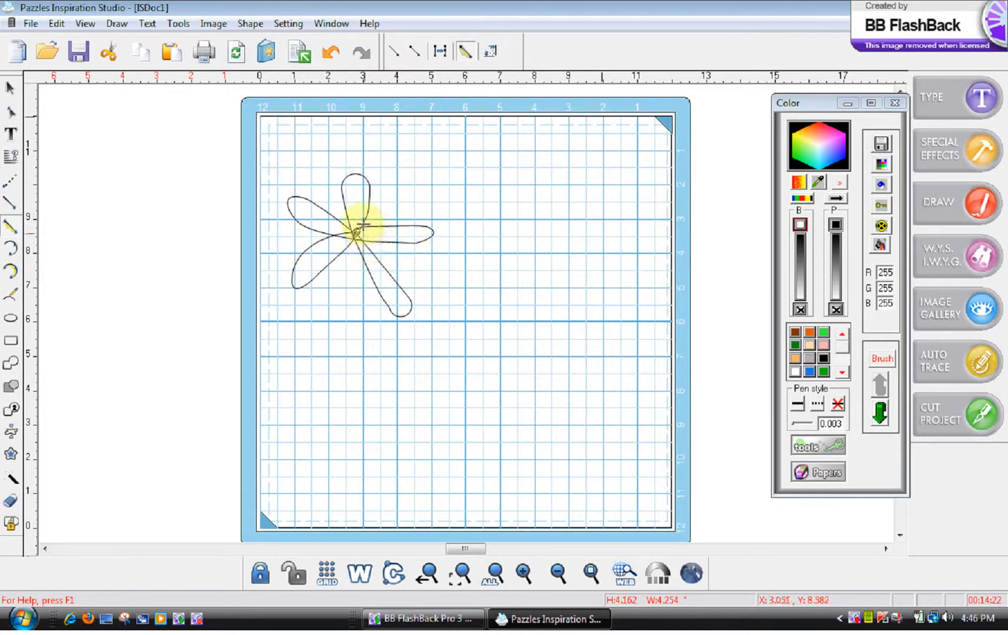
Step: Try replacing the right side of the upper petal with a straight segment, and undo the replacement
drag(368, 187, 358, 228)
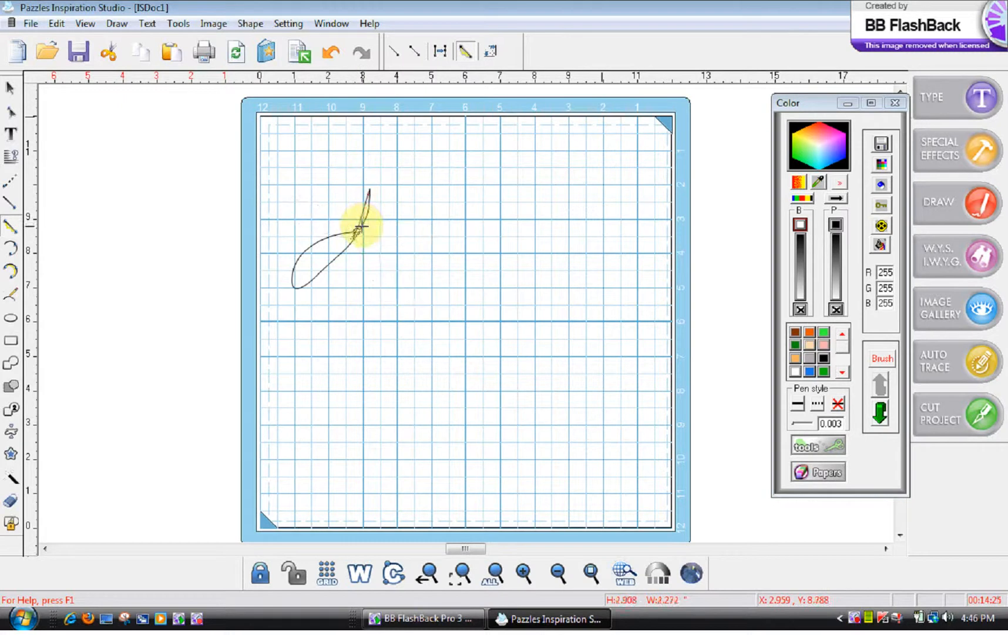
click(331, 53)
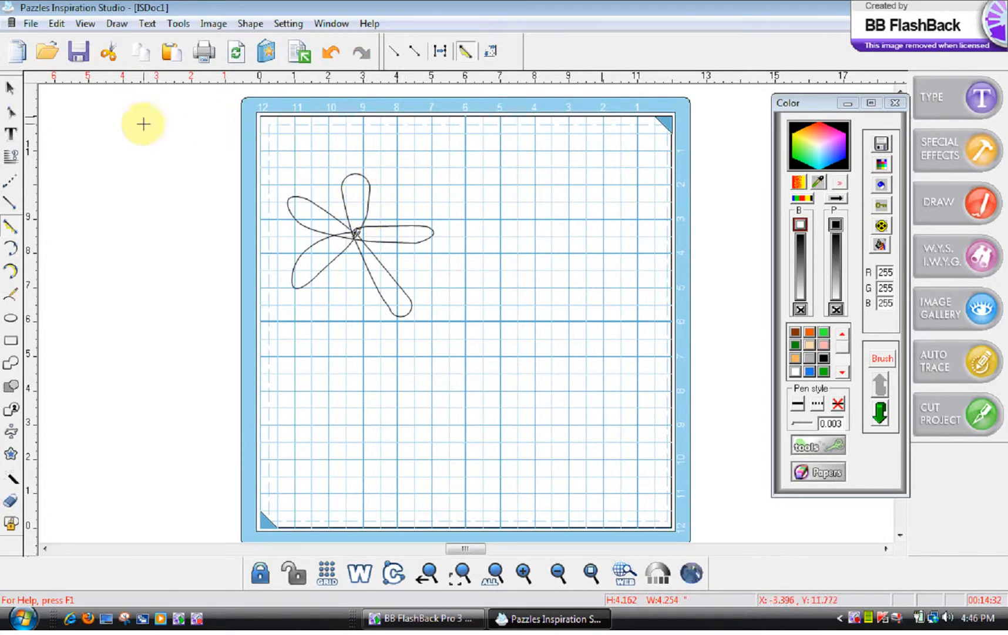
Step: Create two successive duplicates of the flower, each rotated a further 10 degrees about the centre
click(11, 89)
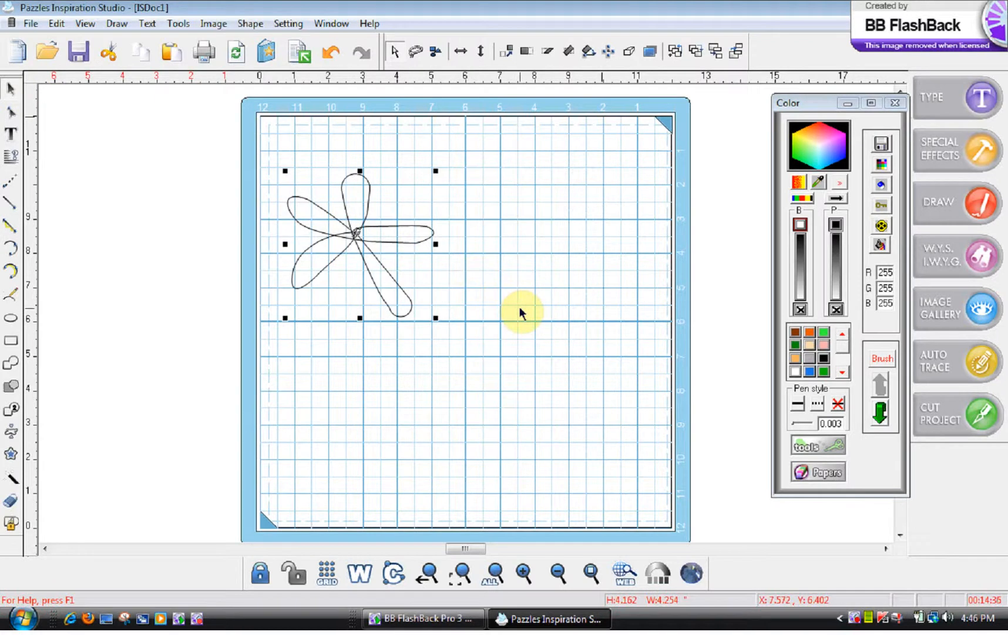
key(ctrl+r)
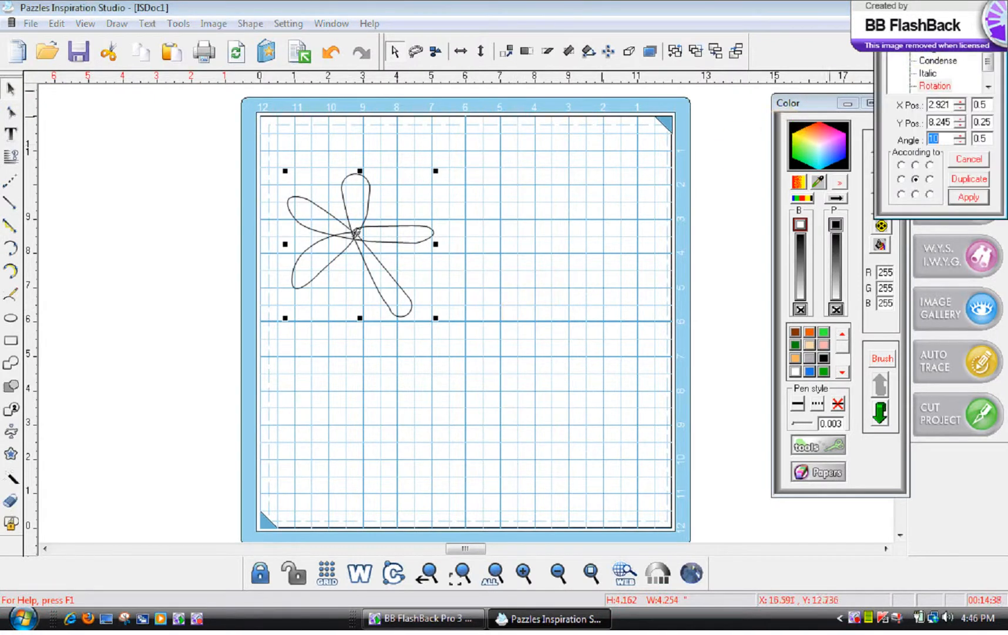
drag(919, 9, 610, 134)
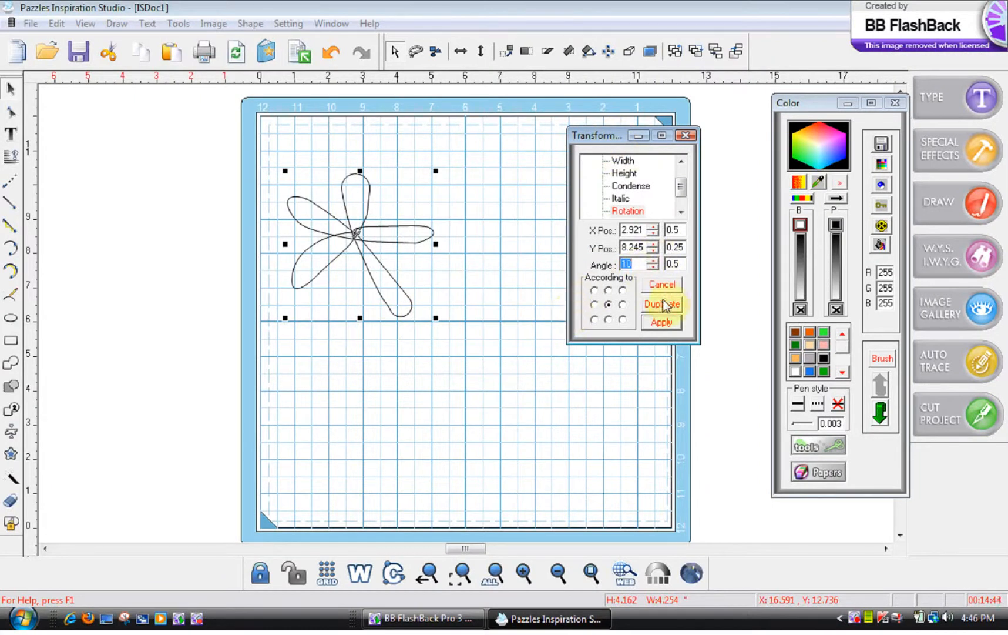
click(659, 326)
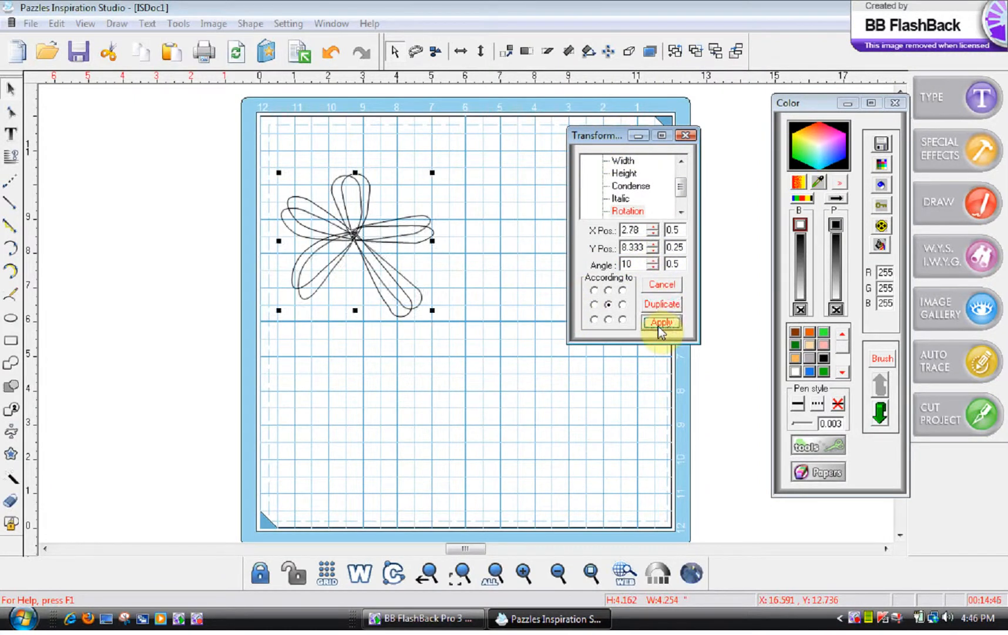
click(662, 306)
click(659, 323)
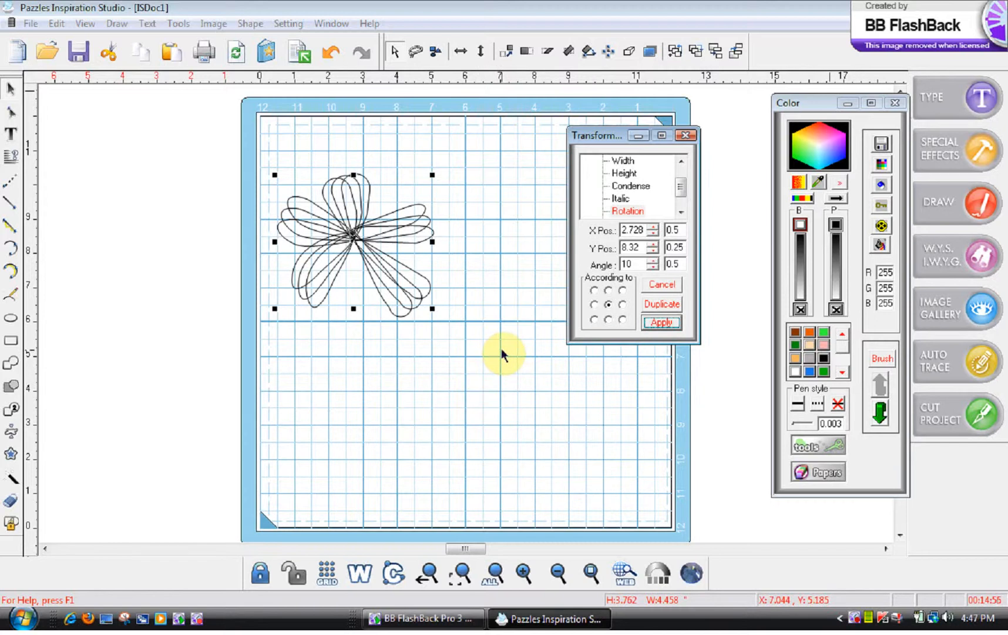
click(685, 136)
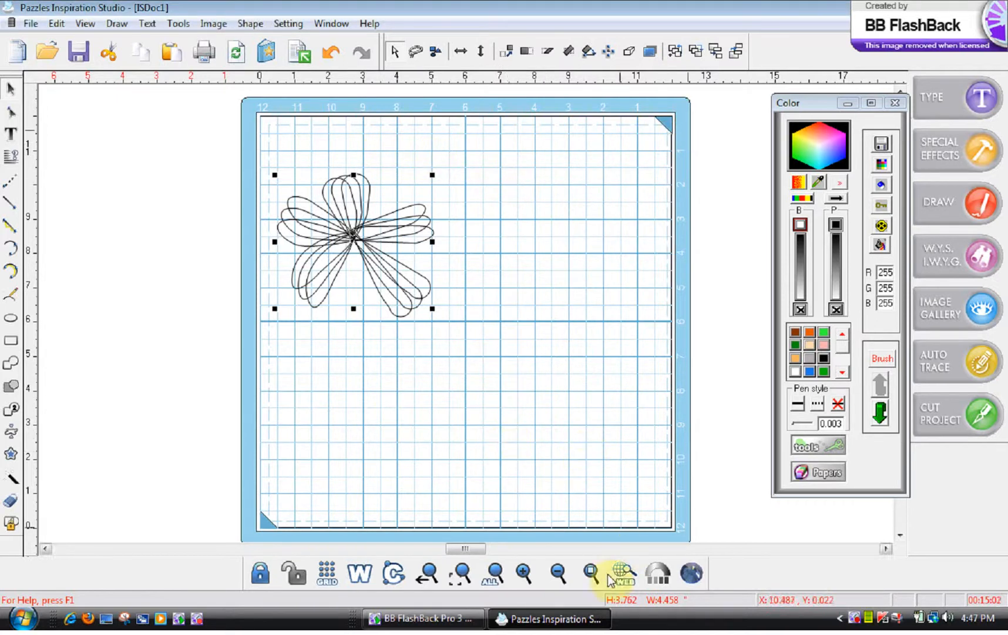
click(478, 623)
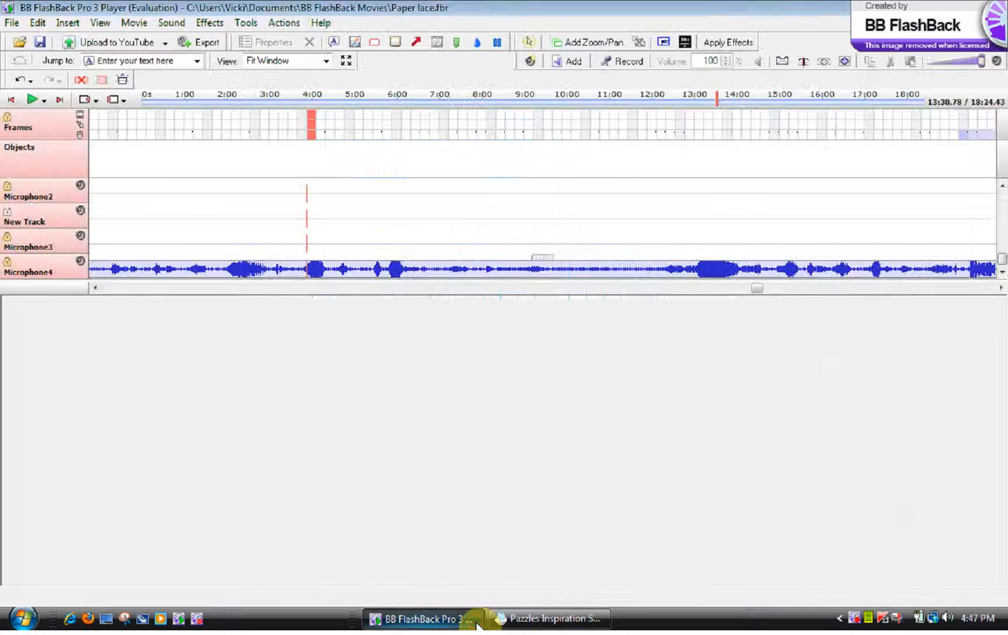
click(526, 621)
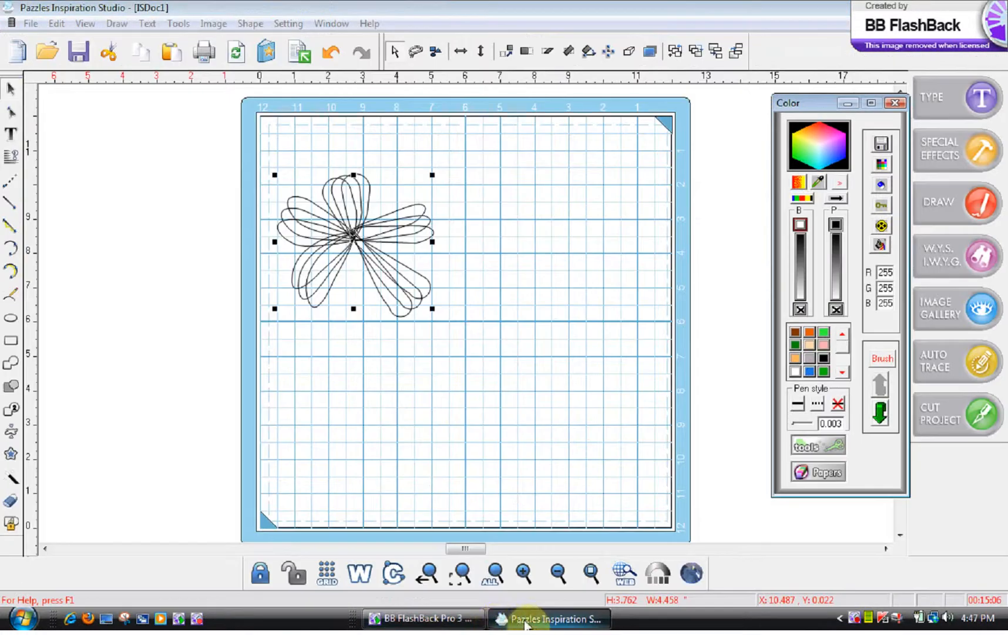
click(526, 622)
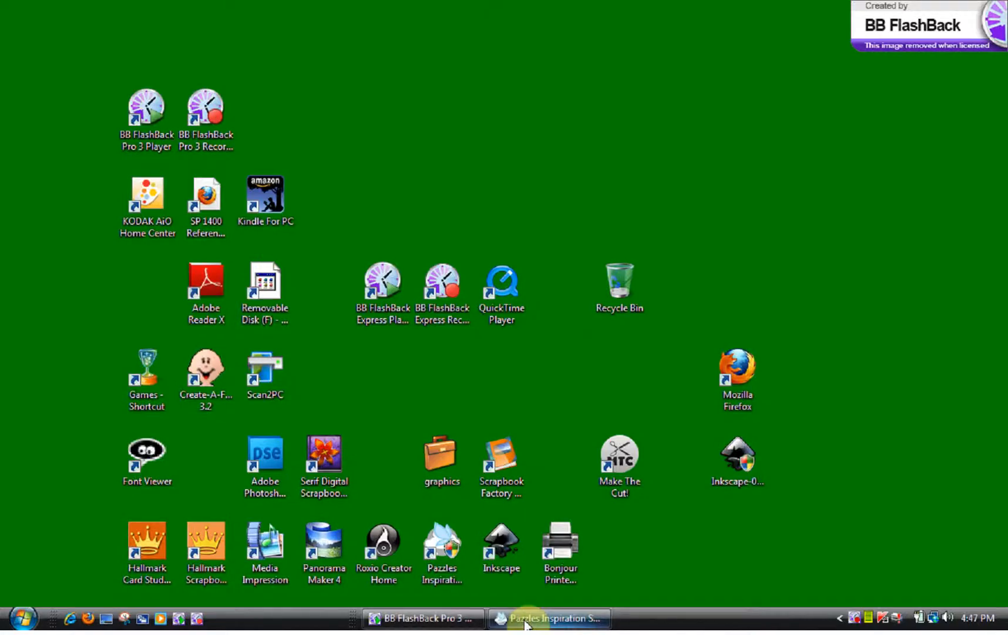
click(198, 619)
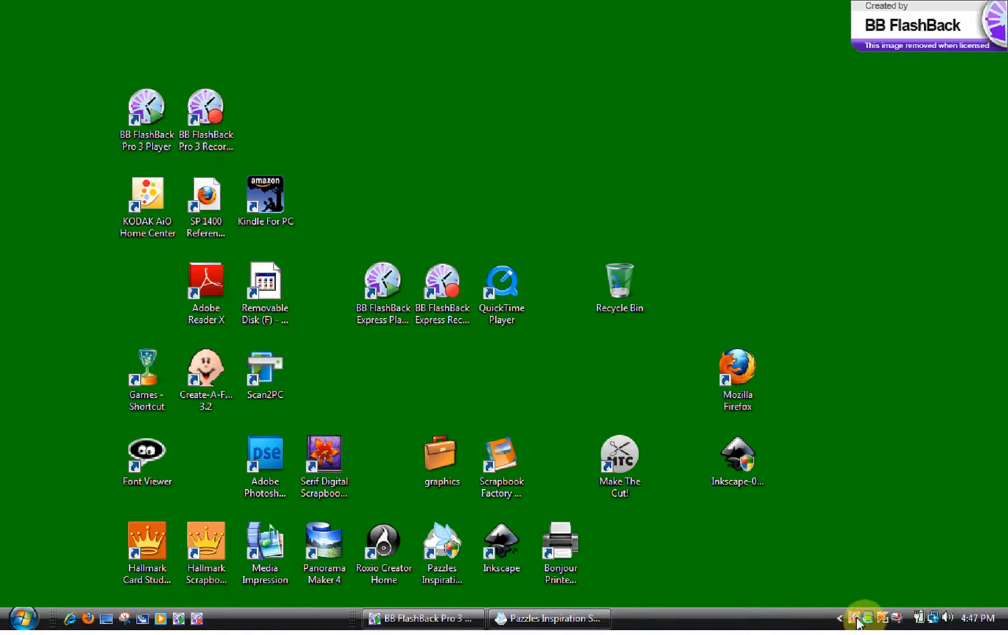
right_click(857, 620)
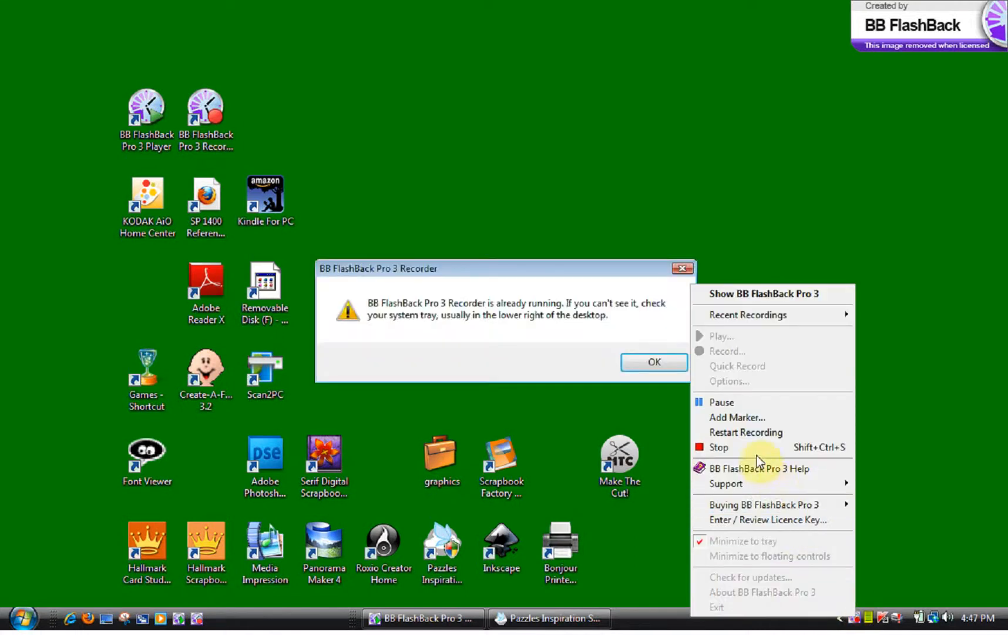